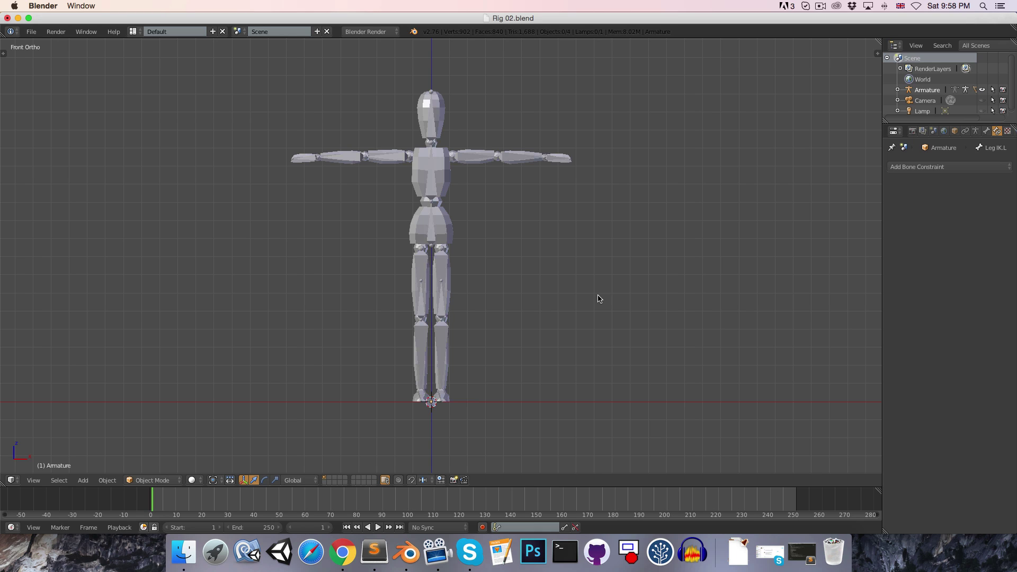
- Select the Rig 02 armature and switch it into Edit Mode
right_click(429, 232)
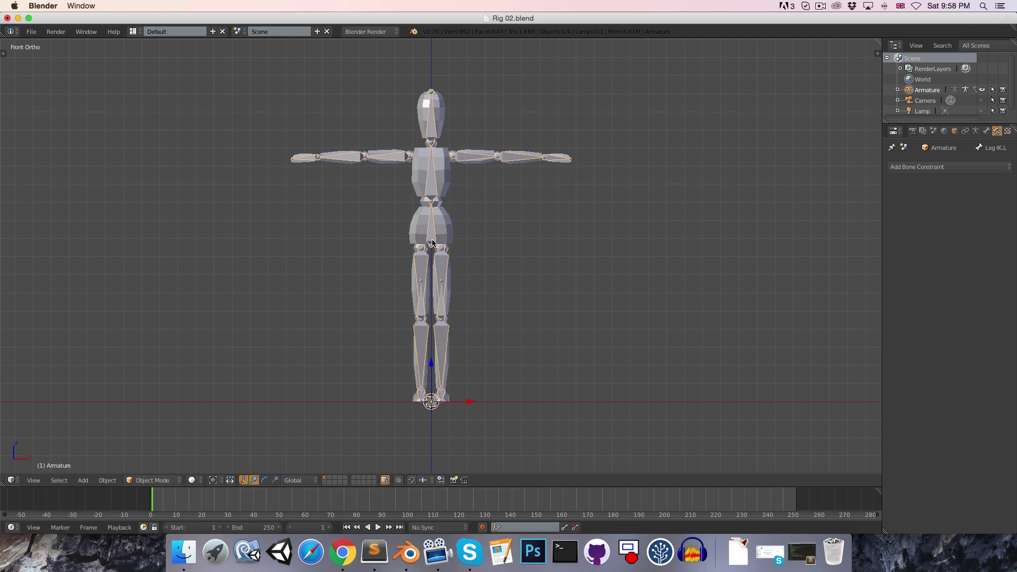
key("Tab")
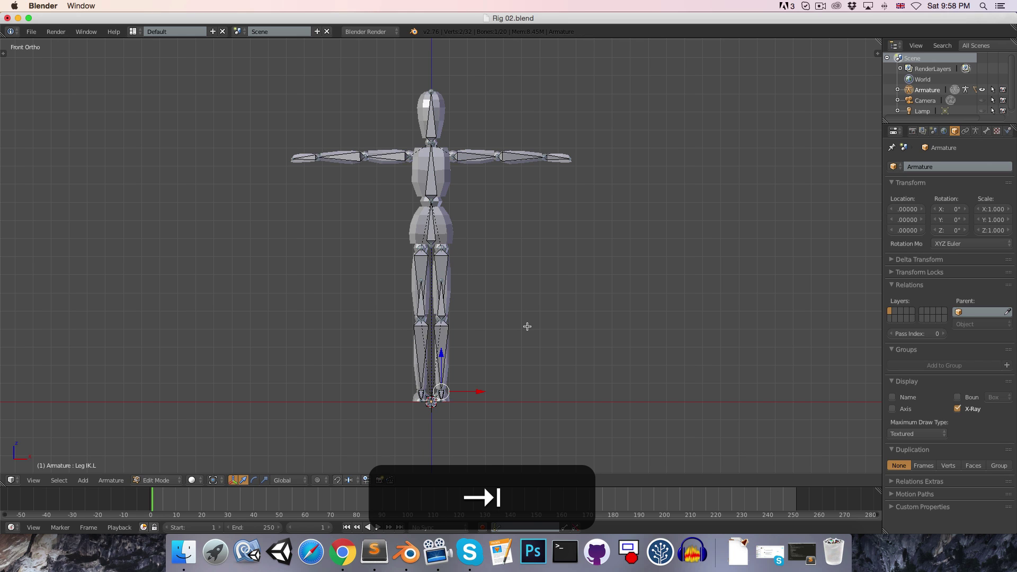
- Select both foot bone tips and view the feet from the side in wireframe
middle_click_drag(527, 327, 477, 297)
scroll(439, 265, "up", 6)
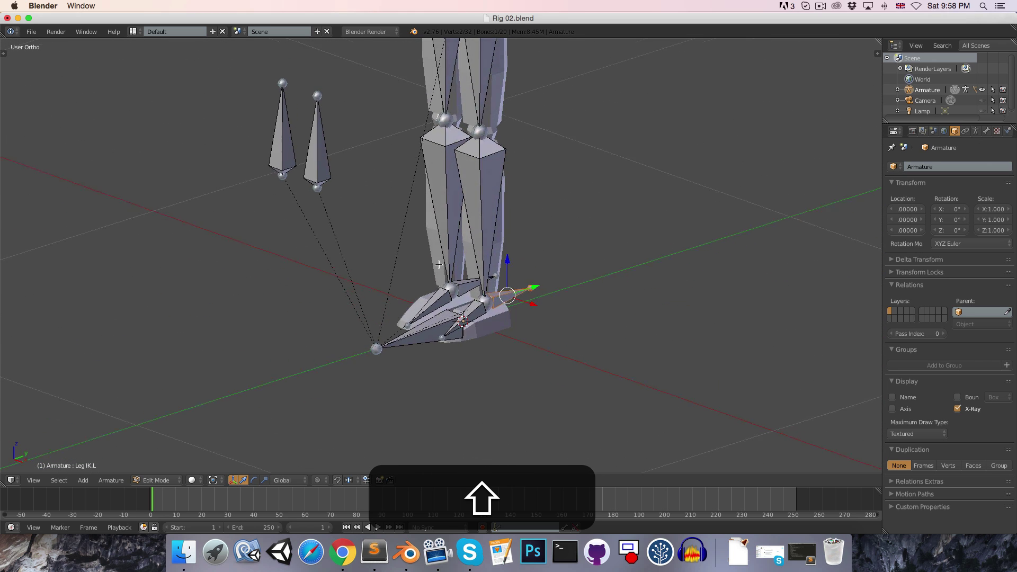
scroll(439, 264, "up", 4)
left_click(444, 426)
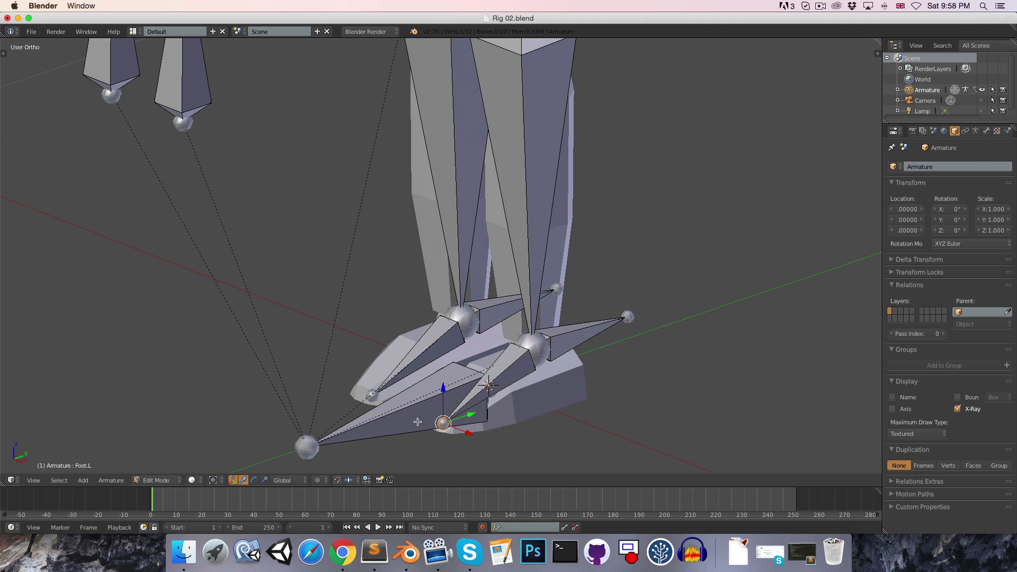
left_click(372, 396, "shift")
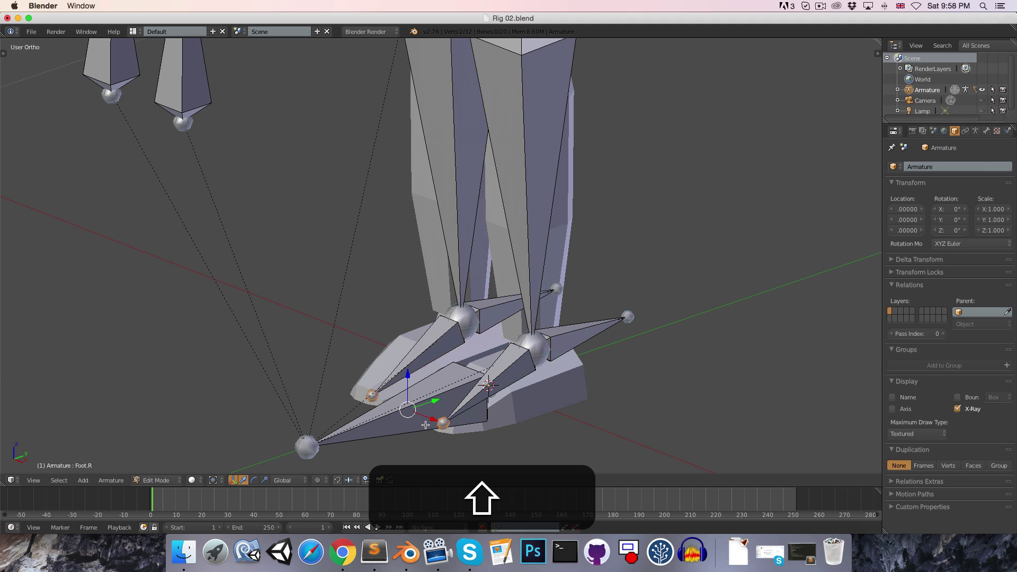
key("shift+3")
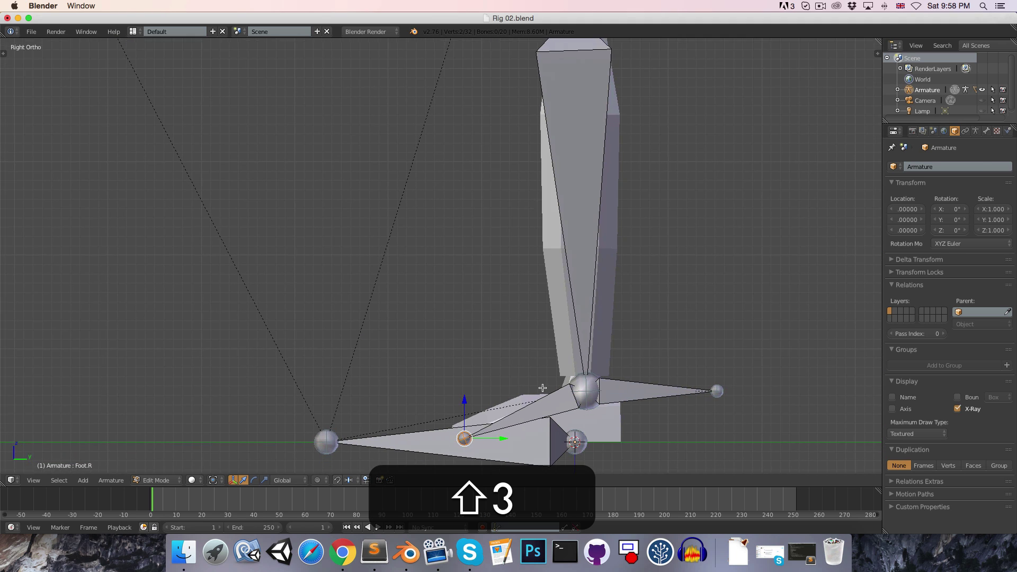
middle_click_drag(543, 388, 530, 354, "shift")
key("z")
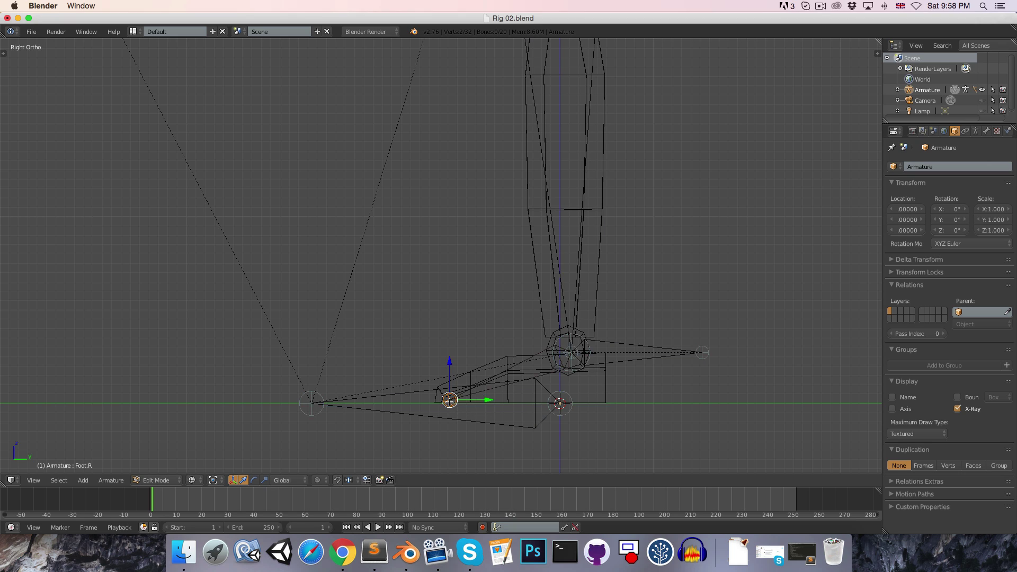
- Shift both foot bones along Y and extrude a toe bone forward from each along Y
key("g")
key("y")
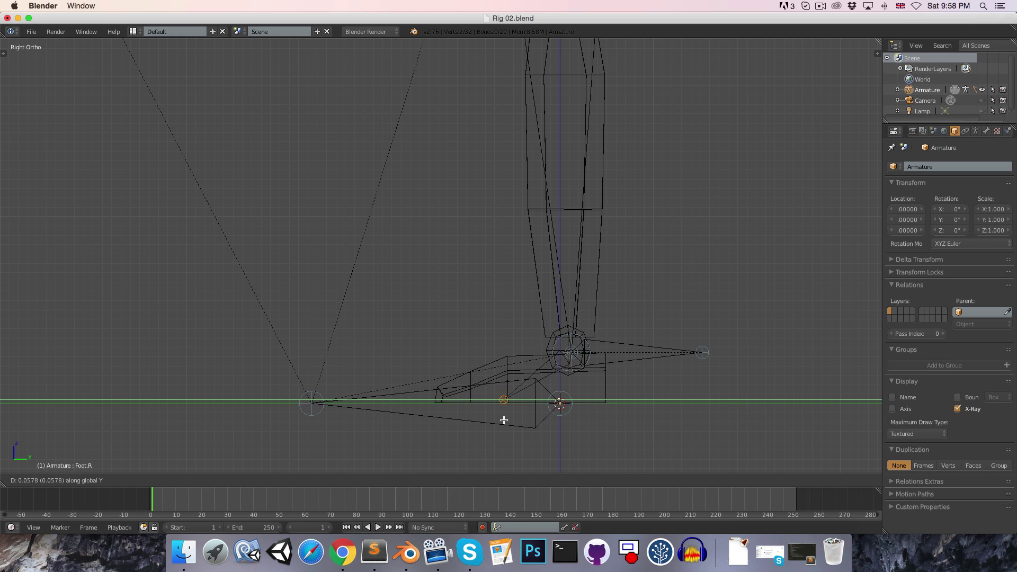
left_click(508, 422)
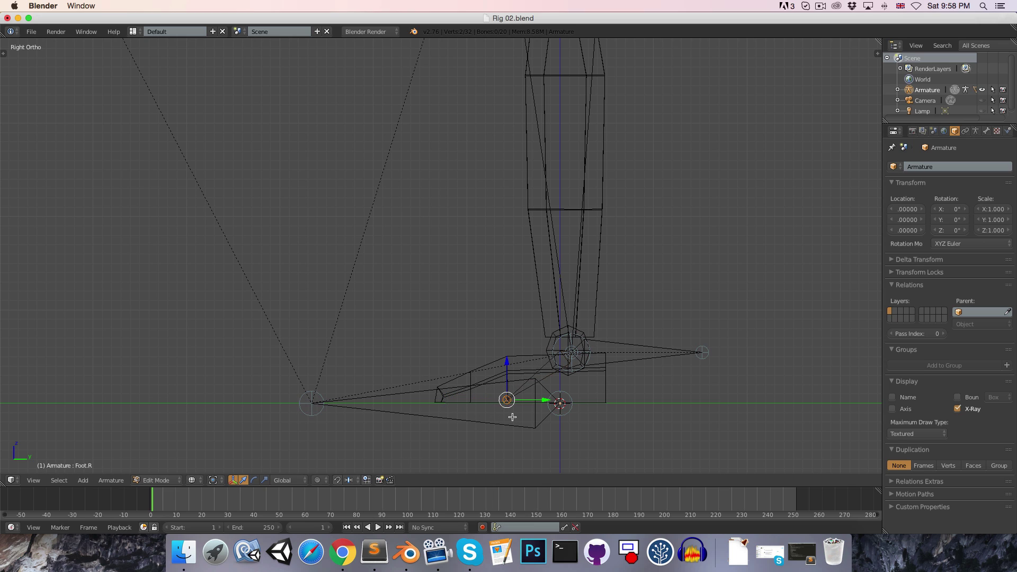
key("e")
key("y")
left_click(447, 416)
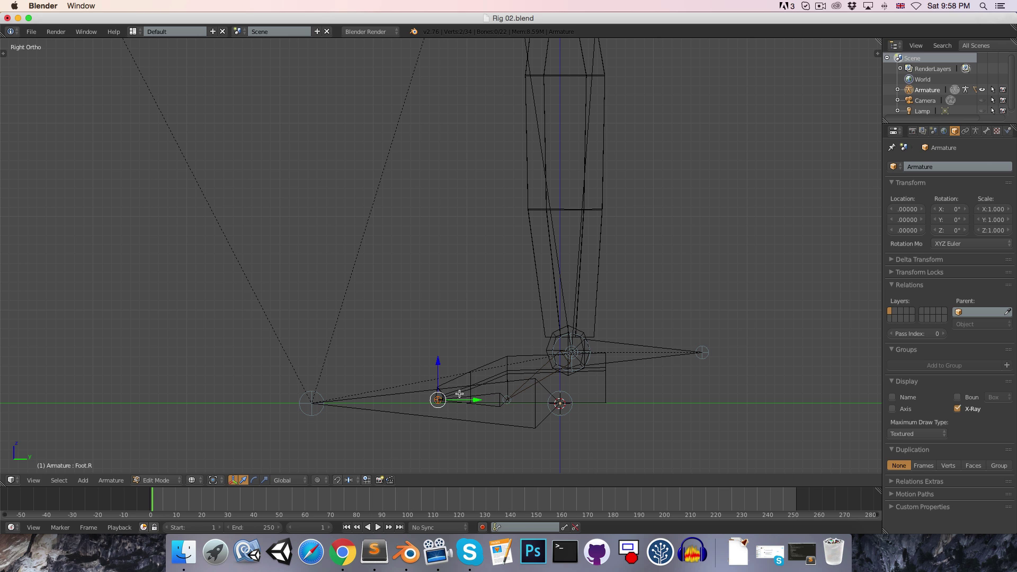
middle_click_drag(433, 359, 481, 405)
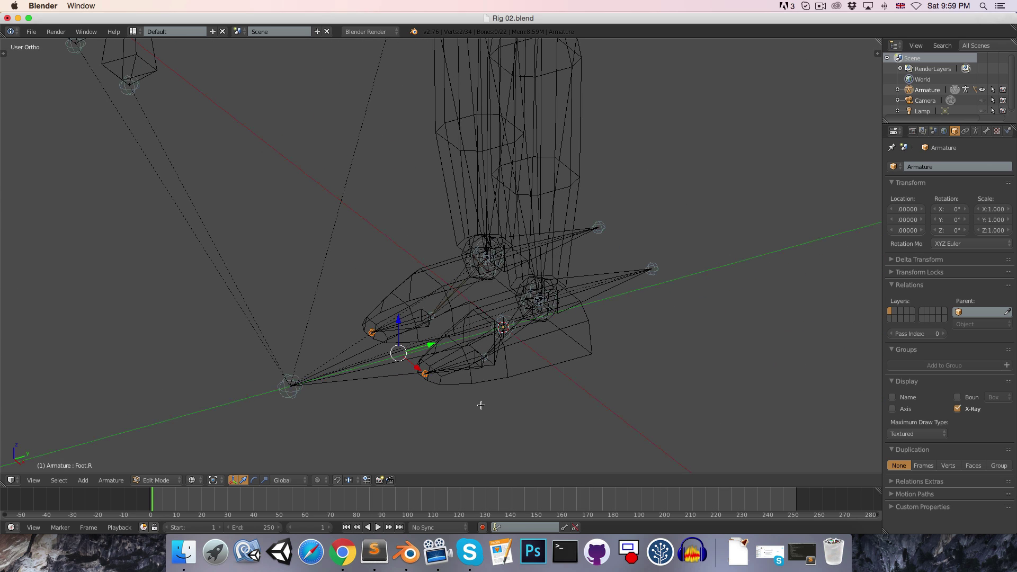
- Rename Foot.L.001 to Toes.L and Foot.R.001 to Toes.R, then return to Object Mode
right_click(472, 359)
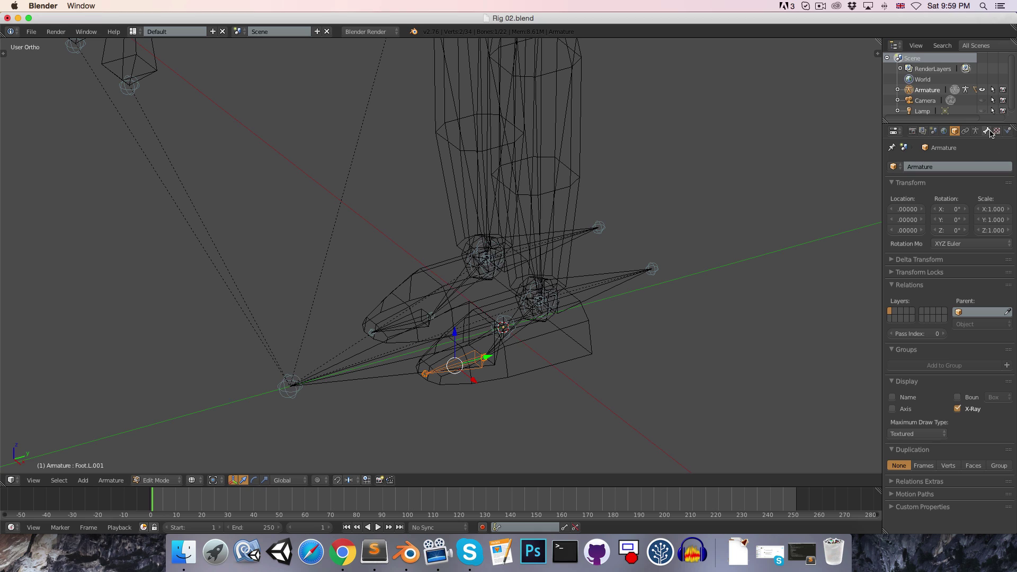
left_click(987, 131)
left_click(970, 167)
type("Toes.L")
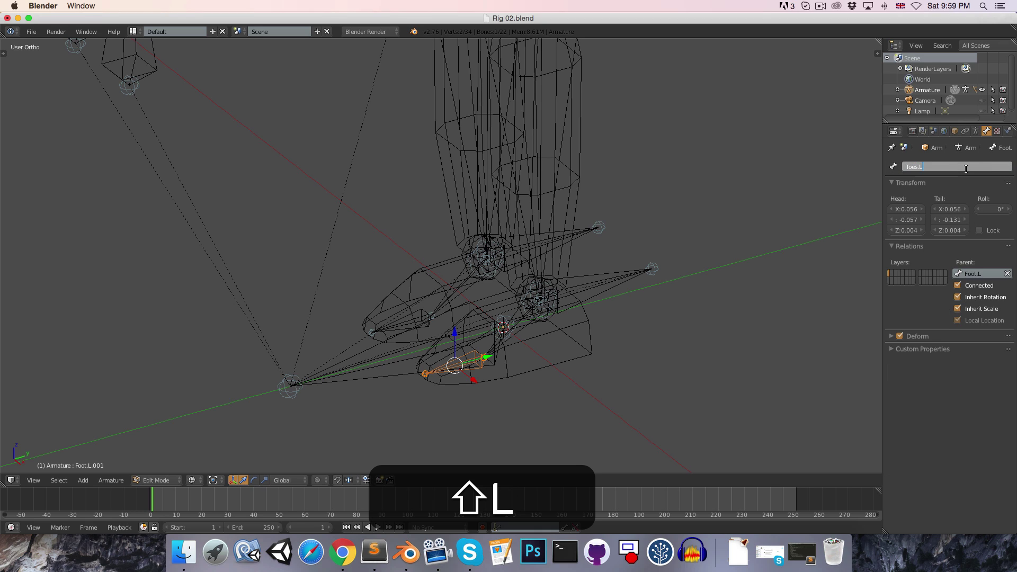
key("shift+Return")
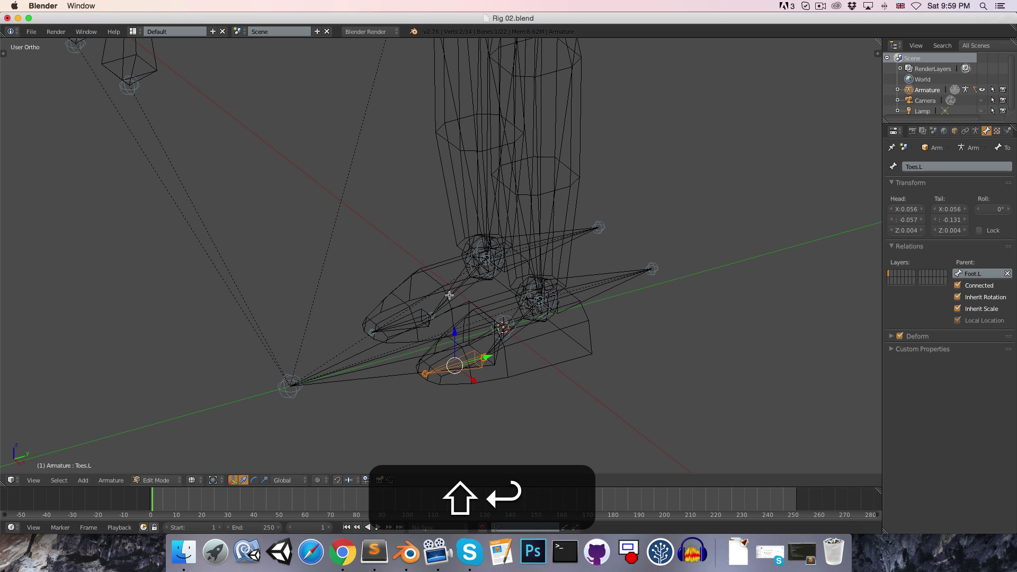
right_click(418, 313)
left_click(938, 167)
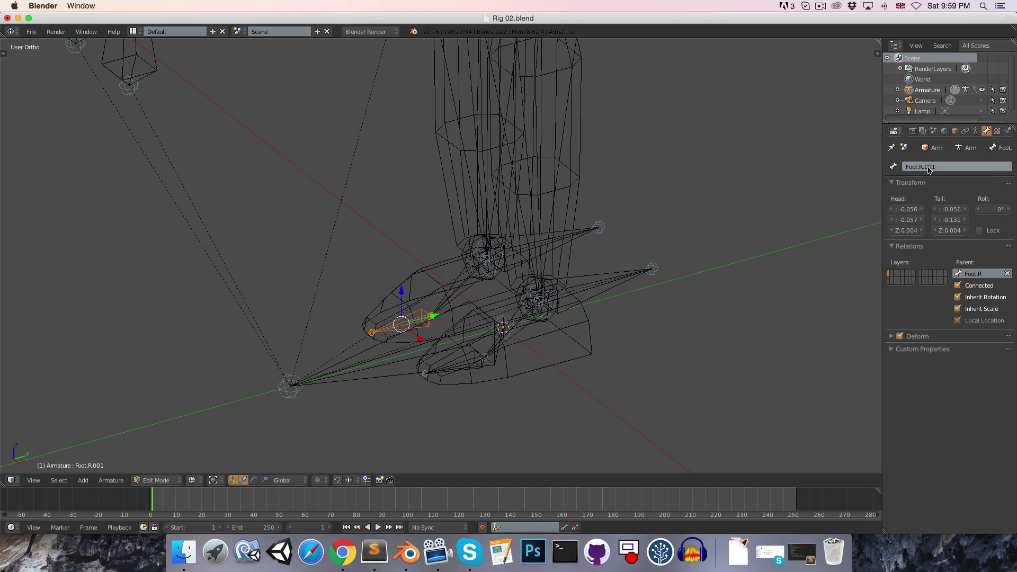
type("Toes.R")
key("shift+Return")
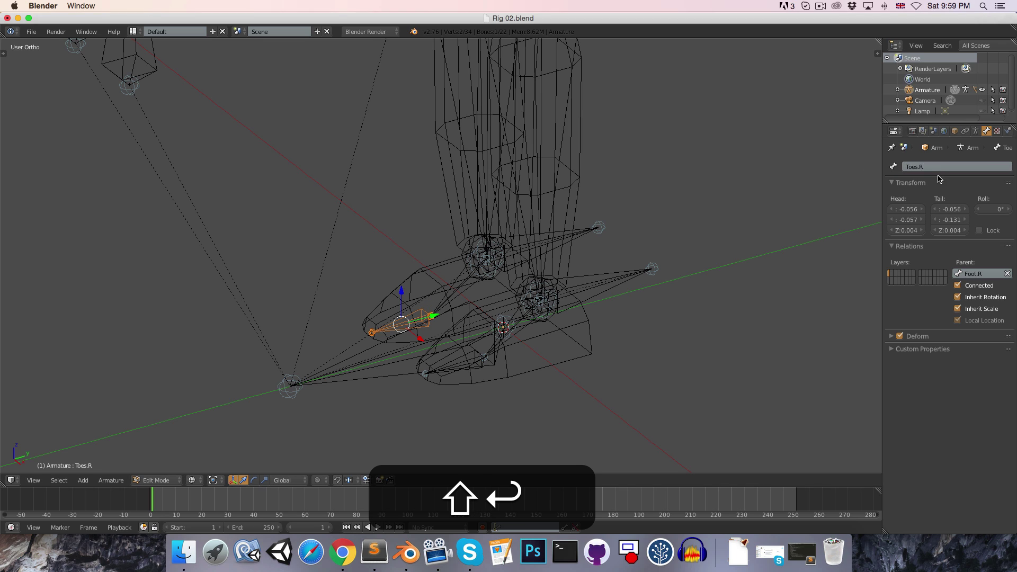
key("Tab")
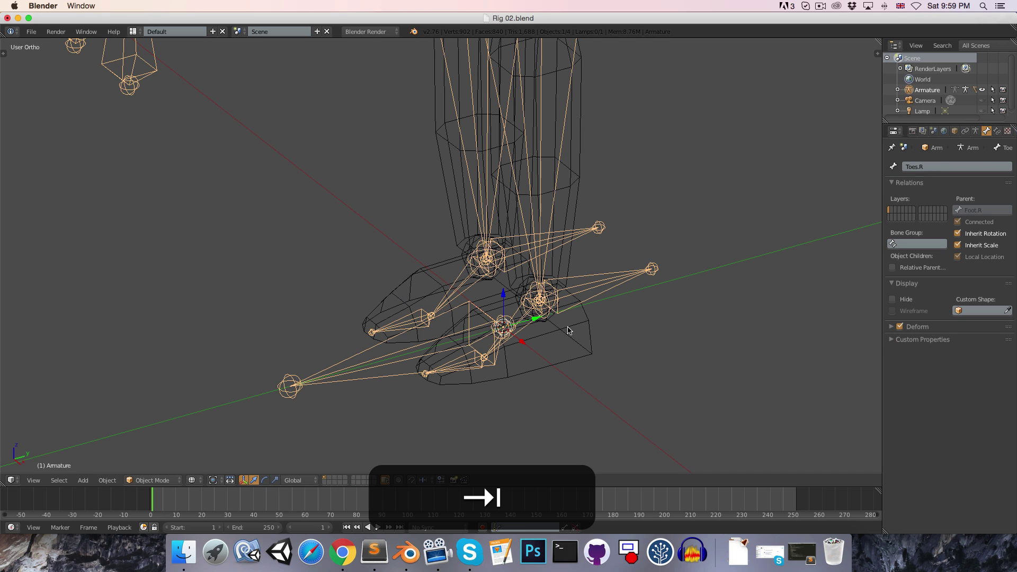
- Select the Cube mesh and add a vertex group named Toes.L in Object Data
right_click(587, 331)
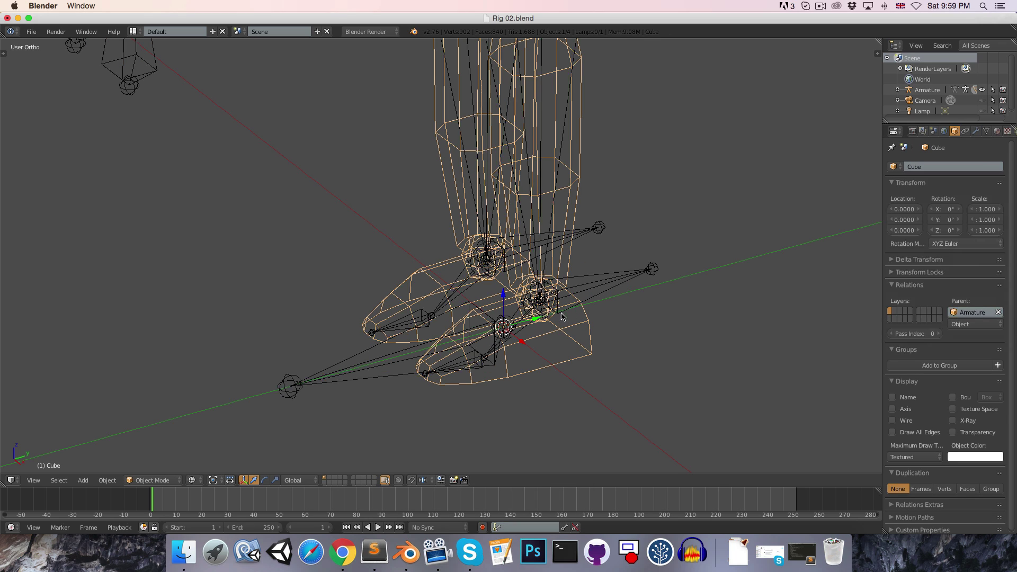
left_click(987, 131)
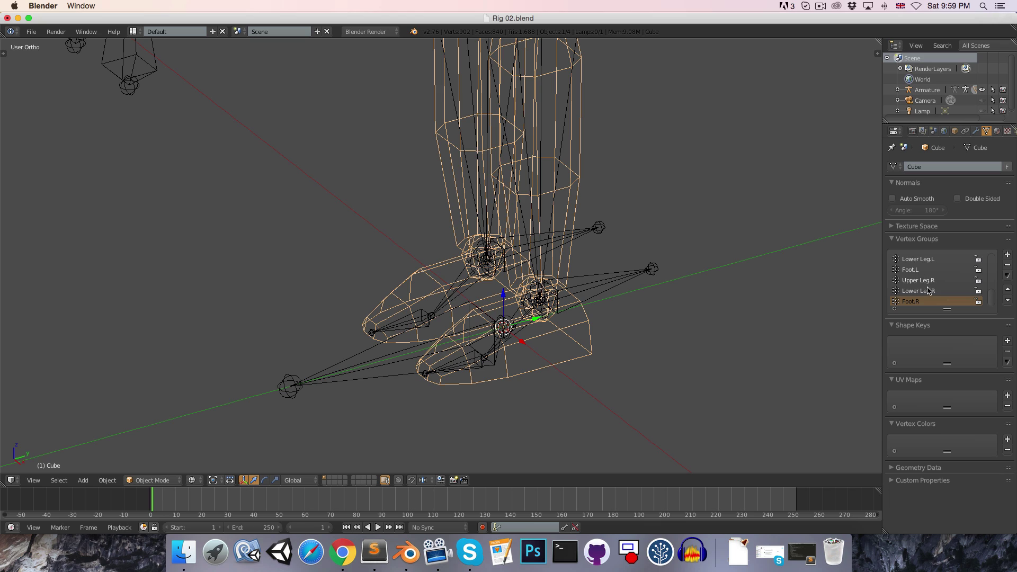
scroll(928, 291, "up", 1)
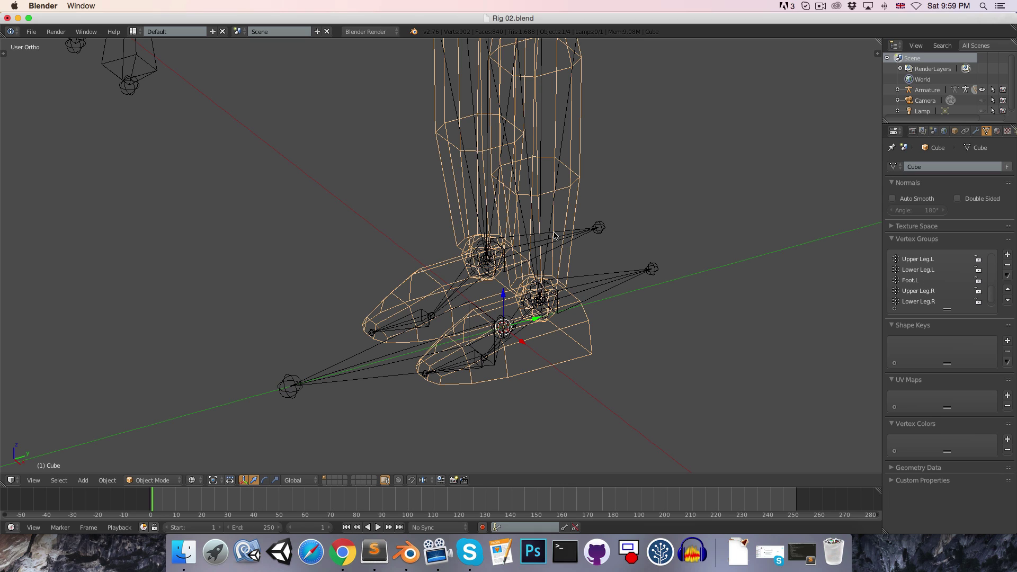
scroll(951, 294, "down", 1)
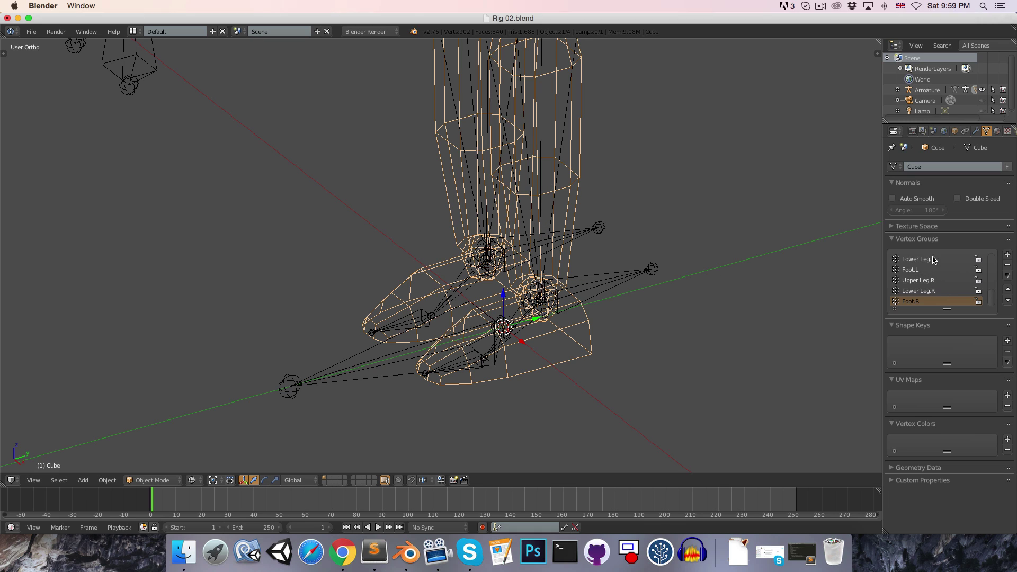
left_click(1008, 255)
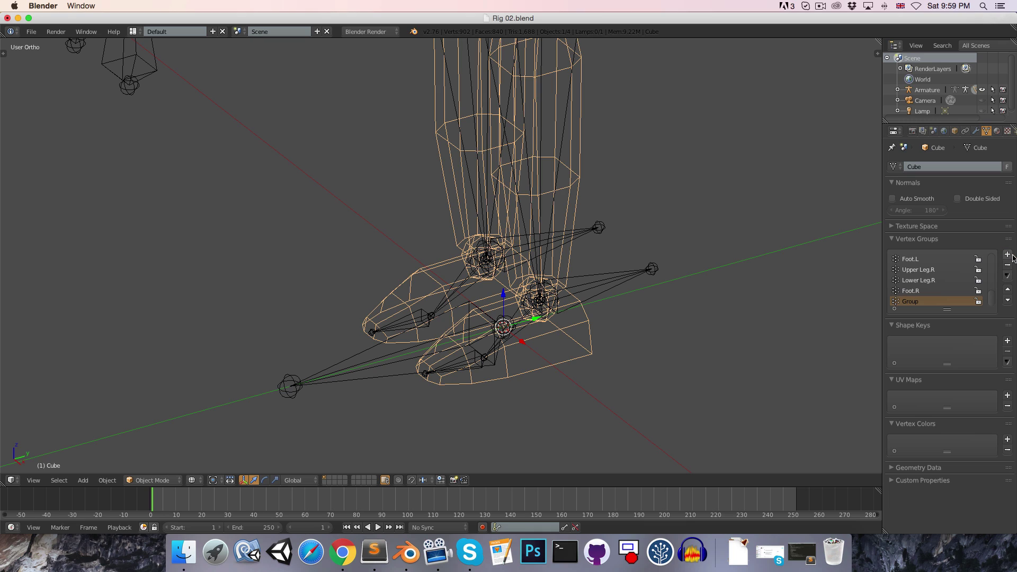
double_click(919, 302)
type("Toes.L")
key("Return")
- Add a second vertex group named Toes.R to the Cube mesh
left_click(1008, 255)
double_click(918, 302)
type("Toes.R")
key("Return")
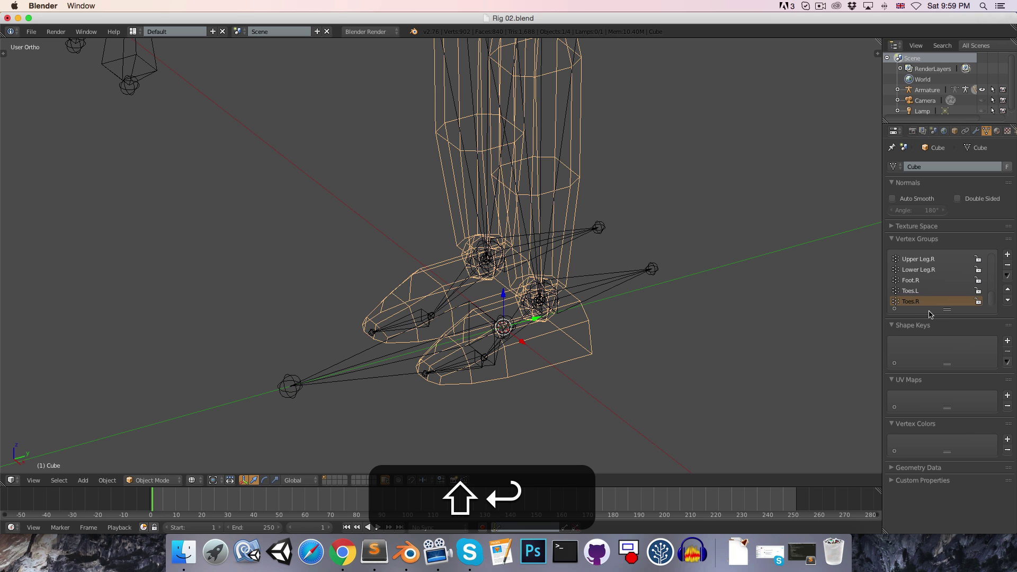
middle_click_drag(583, 361, 549, 351)
- In mesh Edit Mode, cut a new edge loop across the front of the right foot
key("Tab")
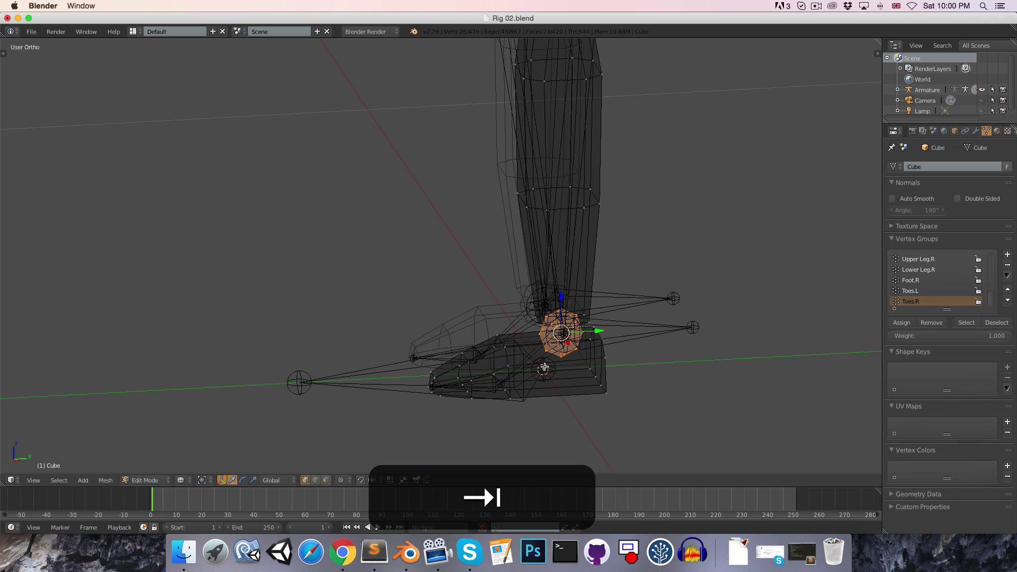
key("3")
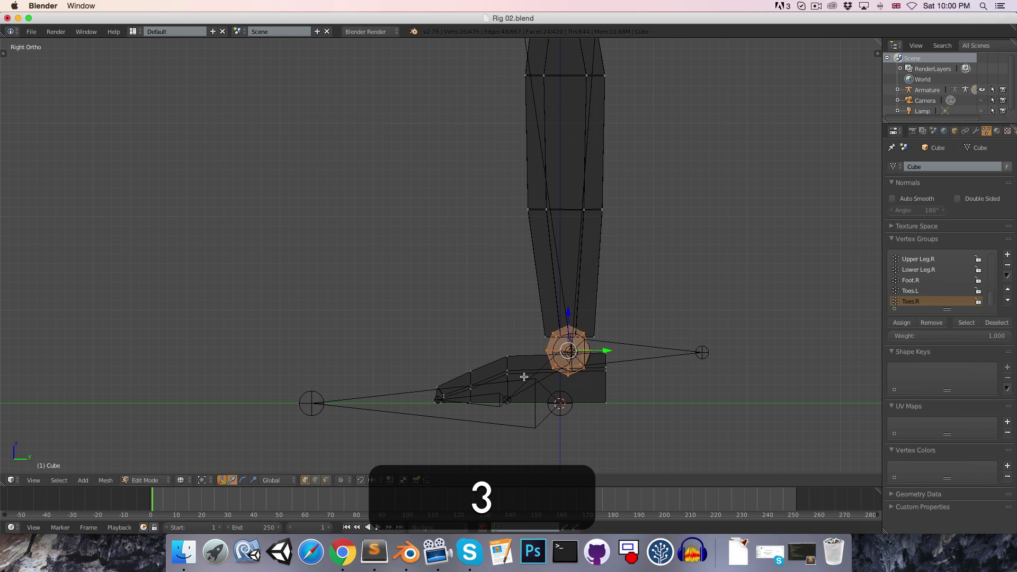
key("ctrl+r")
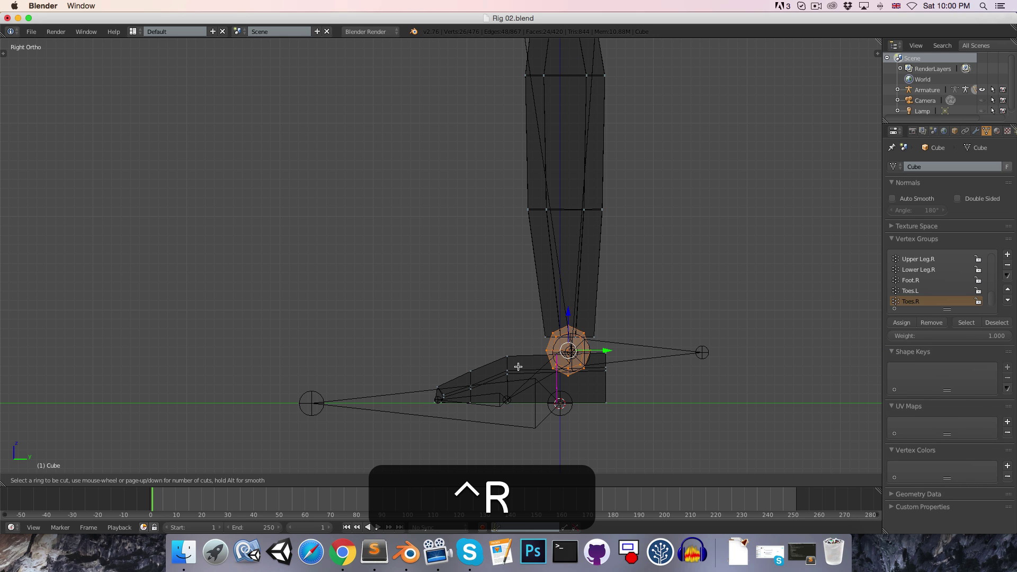
left_click(518, 367)
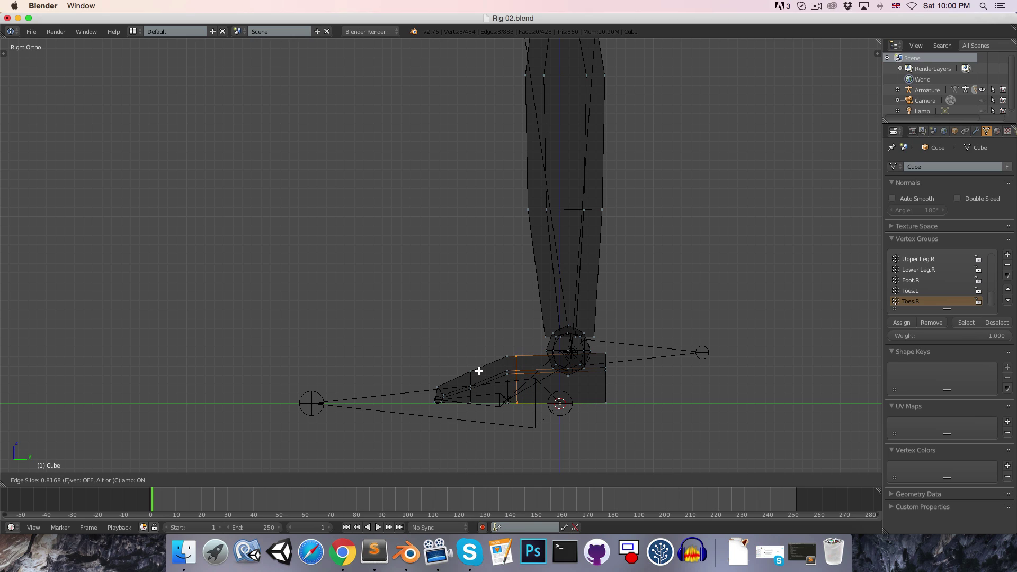
left_click(479, 371)
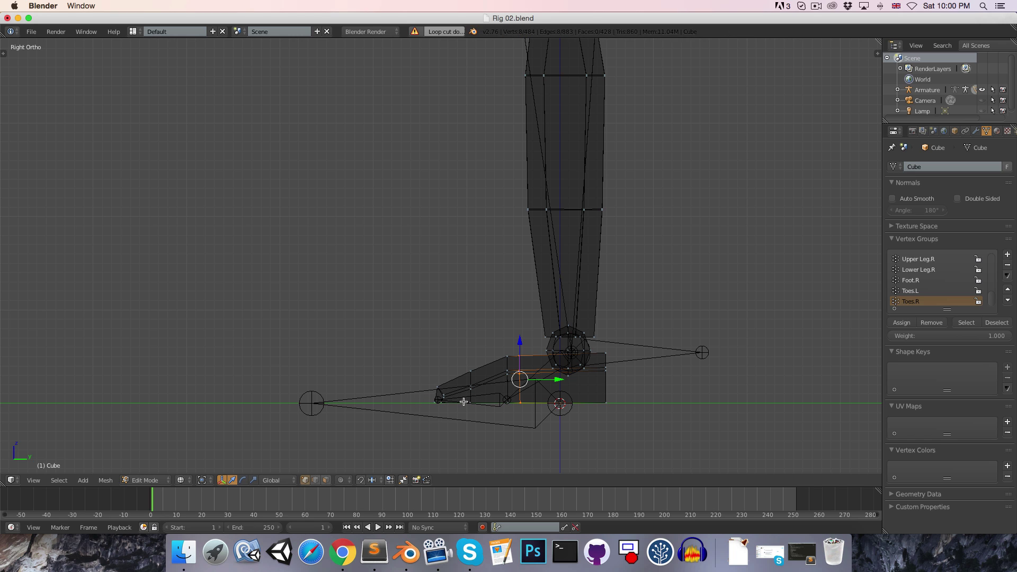
middle_click_drag(428, 370, 434, 397)
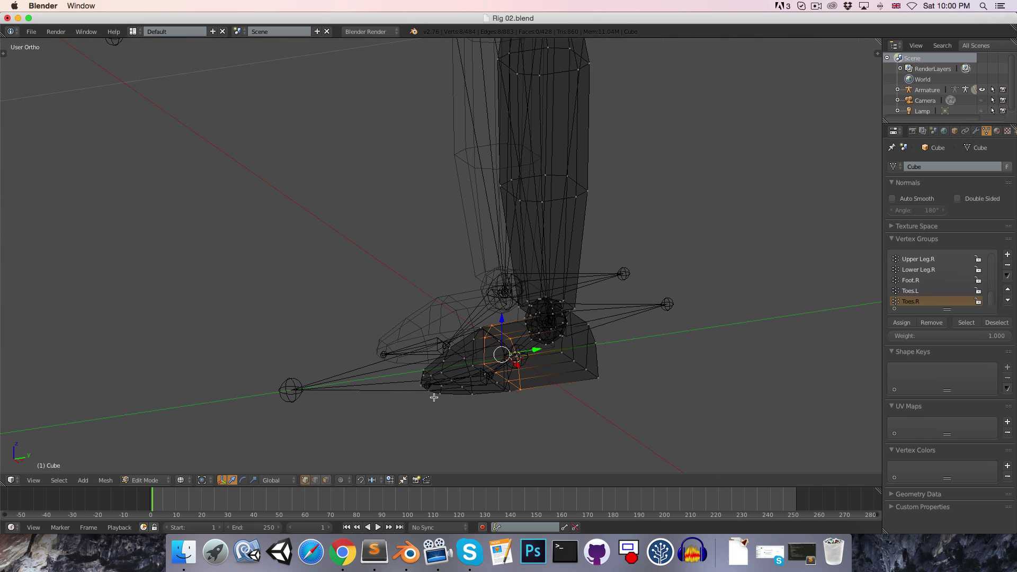
- Return the mesh to Object Mode, check the armature's pose mode, then reselect the Cube
key("Tab")
right_click(484, 379)
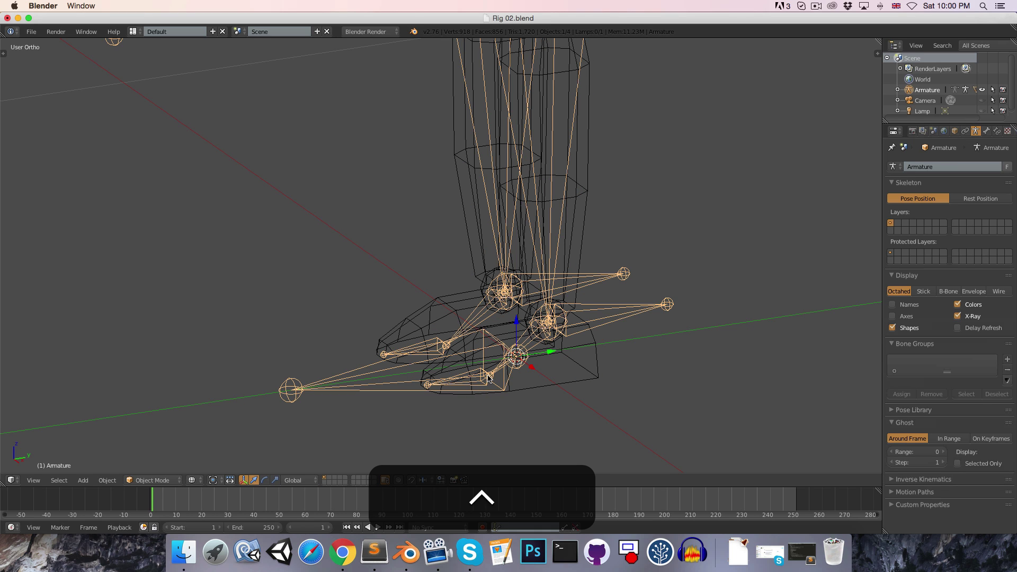
key("ctrl+Tab")
left_click(123, 481)
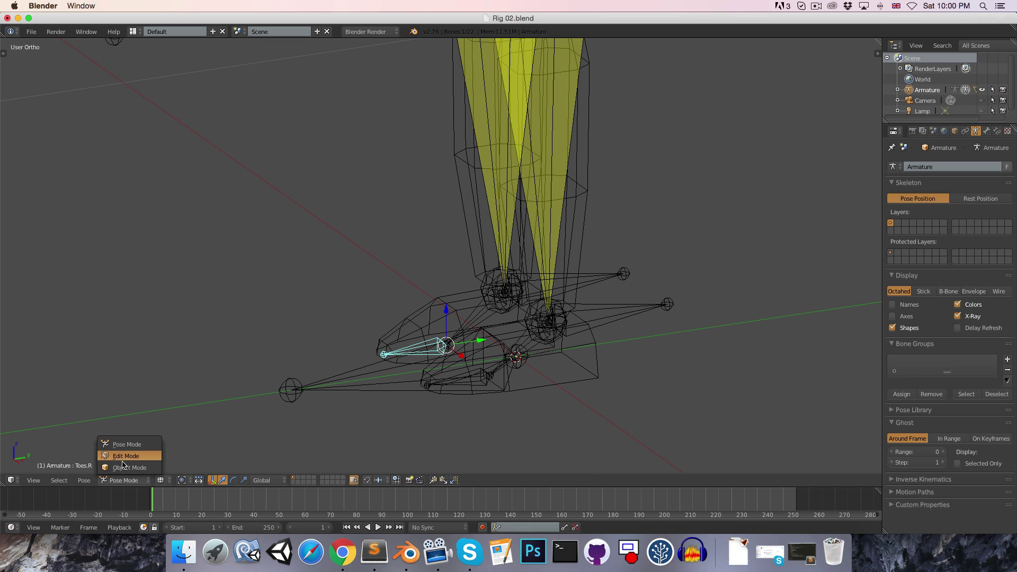
key("Escape")
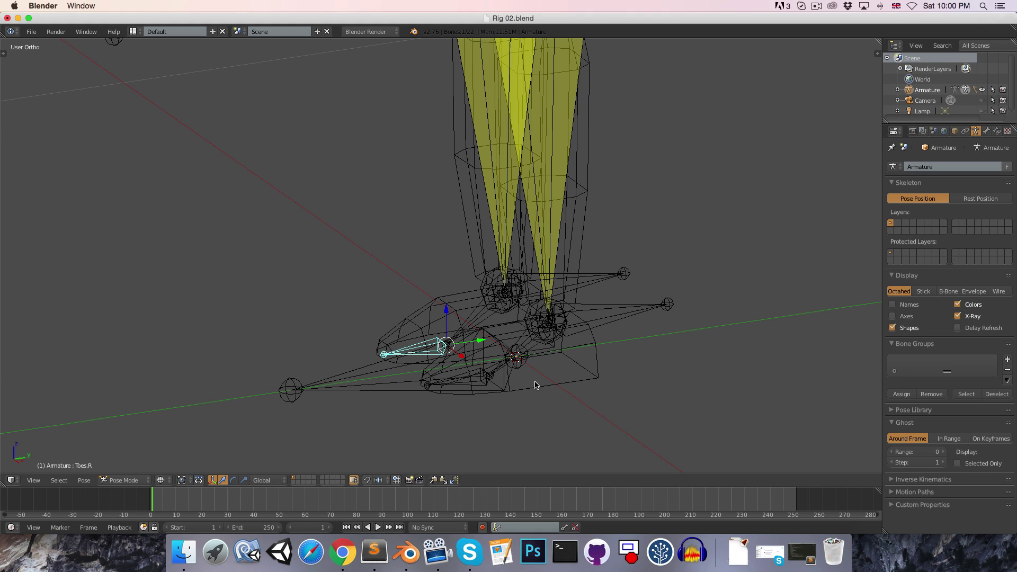
right_click(578, 384)
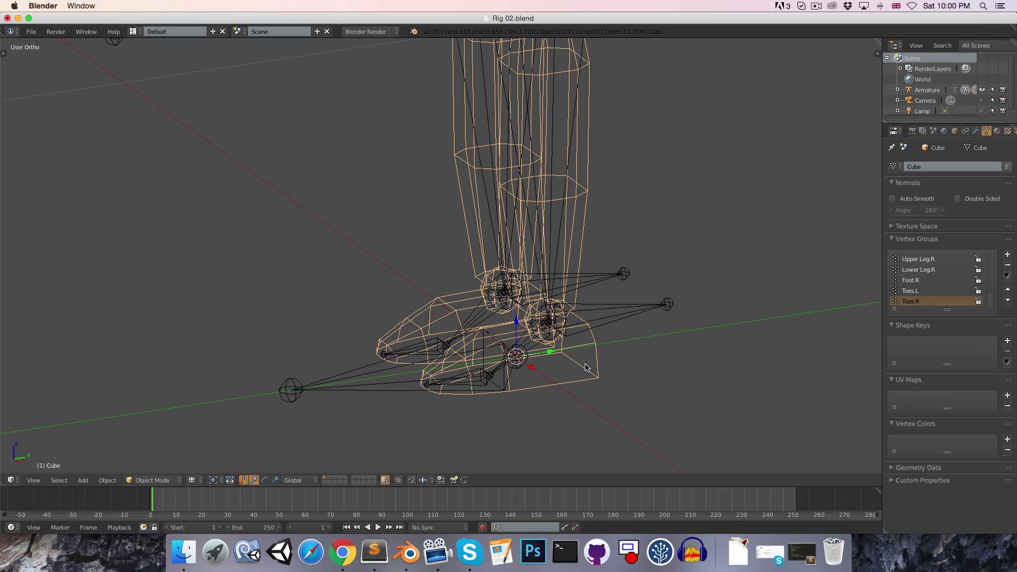
- In Weight Paint mode, inspect the Foot.L and Toes.L bone weights on the left foot
key("ctrl+Tab")
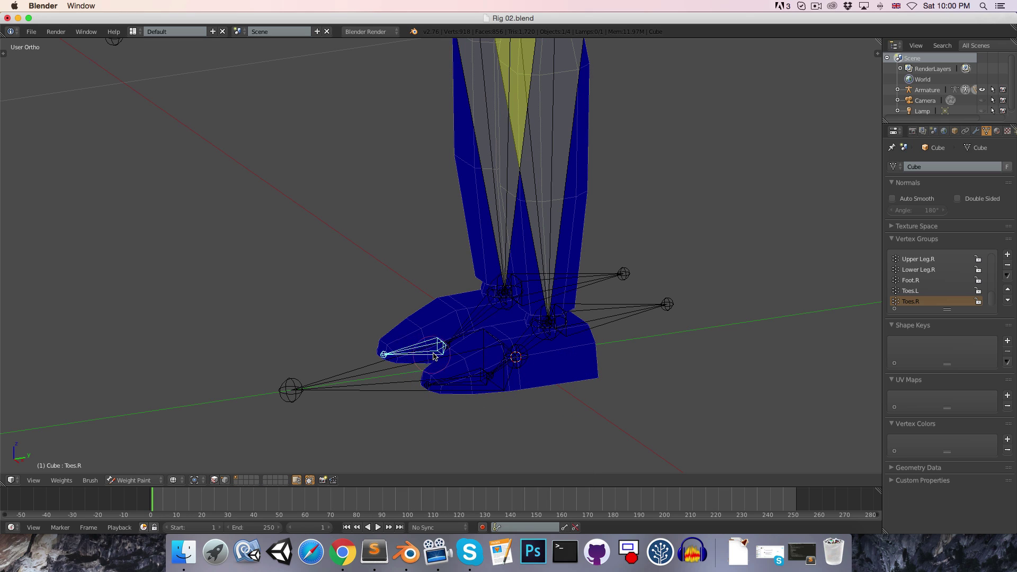
right_click(506, 367)
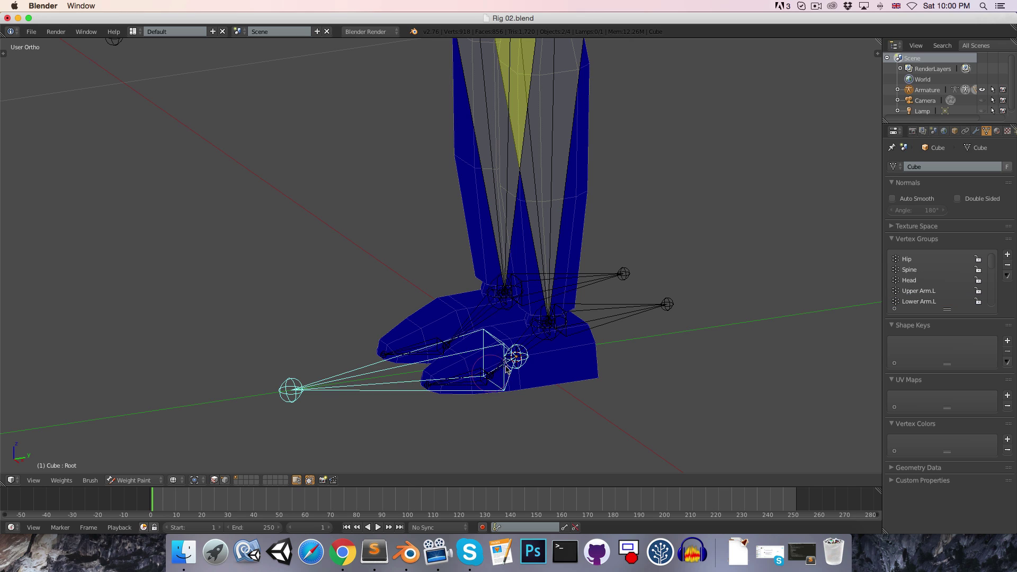
right_click(533, 347)
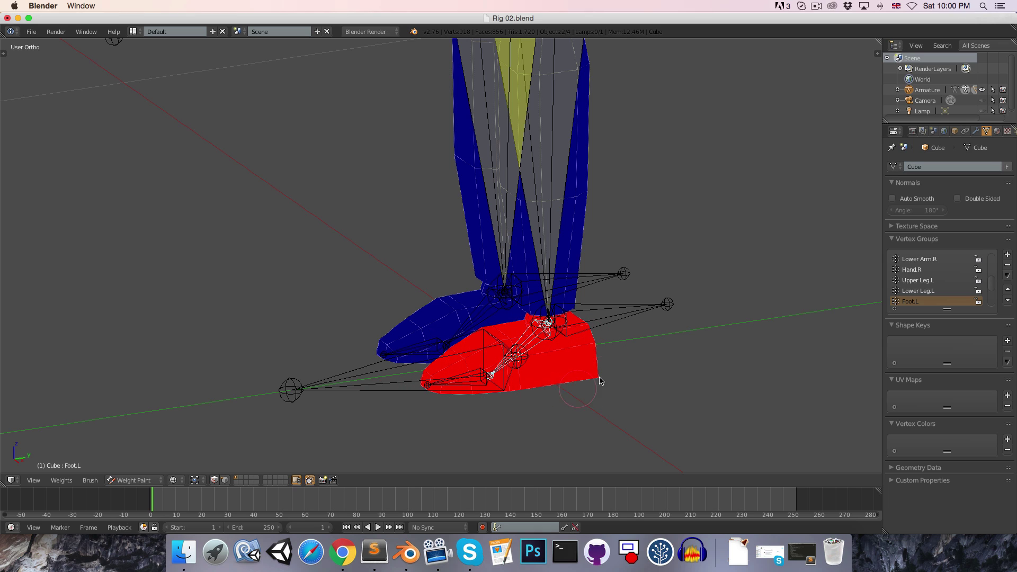
right_click(479, 372)
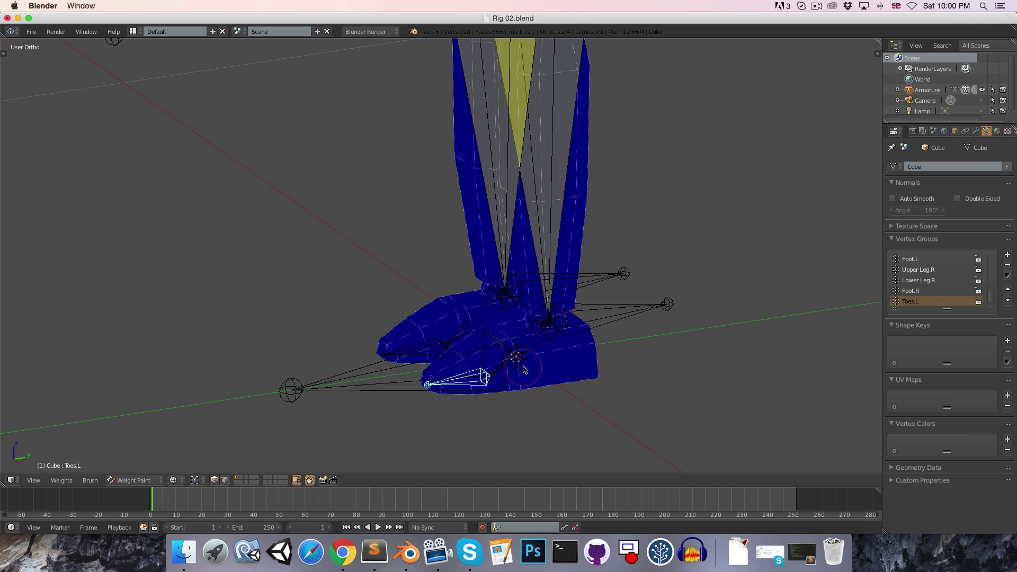
right_click(526, 341)
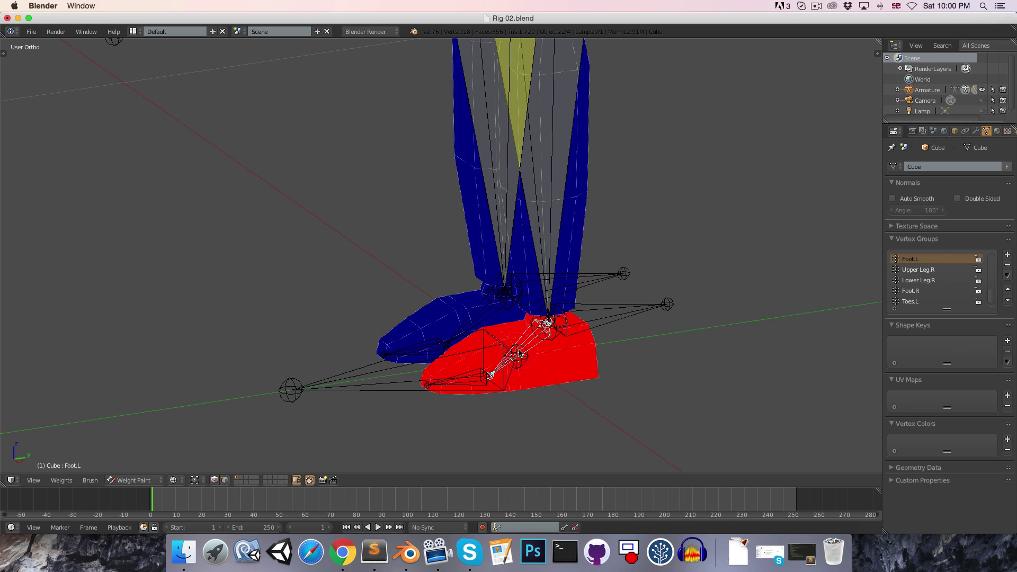
- Box-select the toe vertices at the front of the left foot in Edit Mode
key("Tab")
key("KP_3")
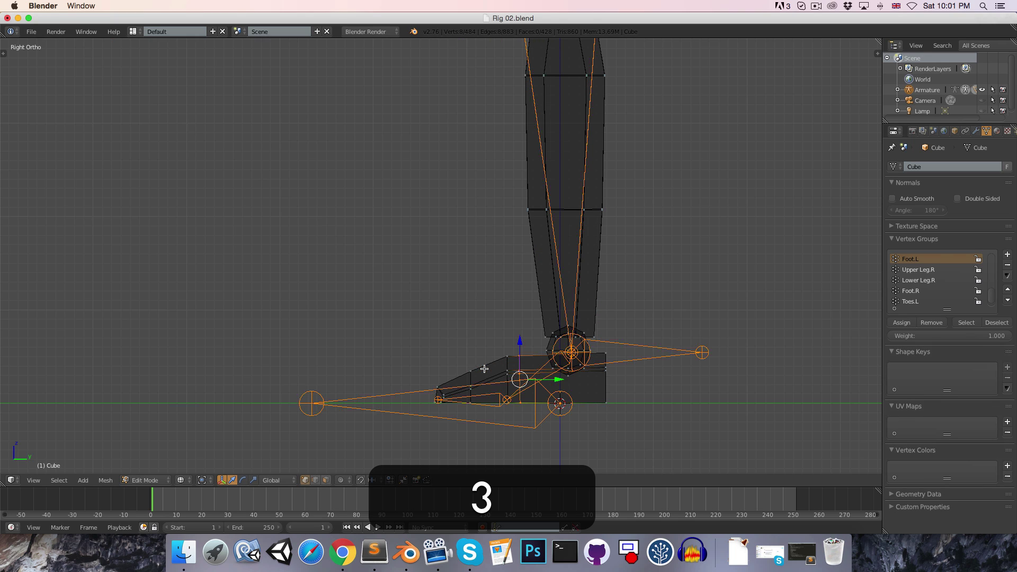
key("a")
key("b")
left_click_drag(420, 333, 522, 424)
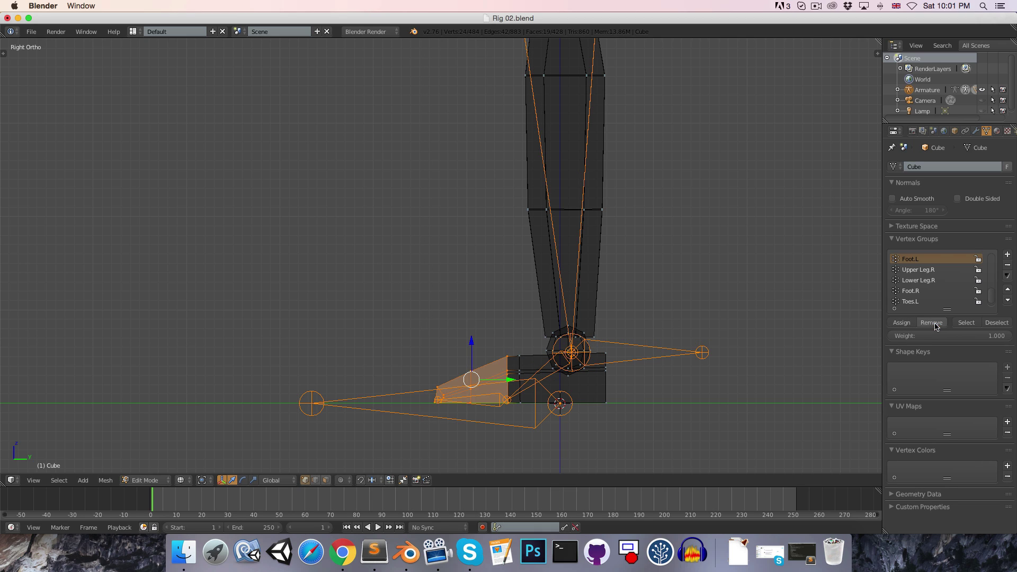
mouse_move(574, 332)
middle_mouse_down()
mouse_move(538, 368)
mouse_move(541, 360)
middle_mouse_up()
- Assign the selected toe vertices to the Toes.L vertex group
key("Tab")
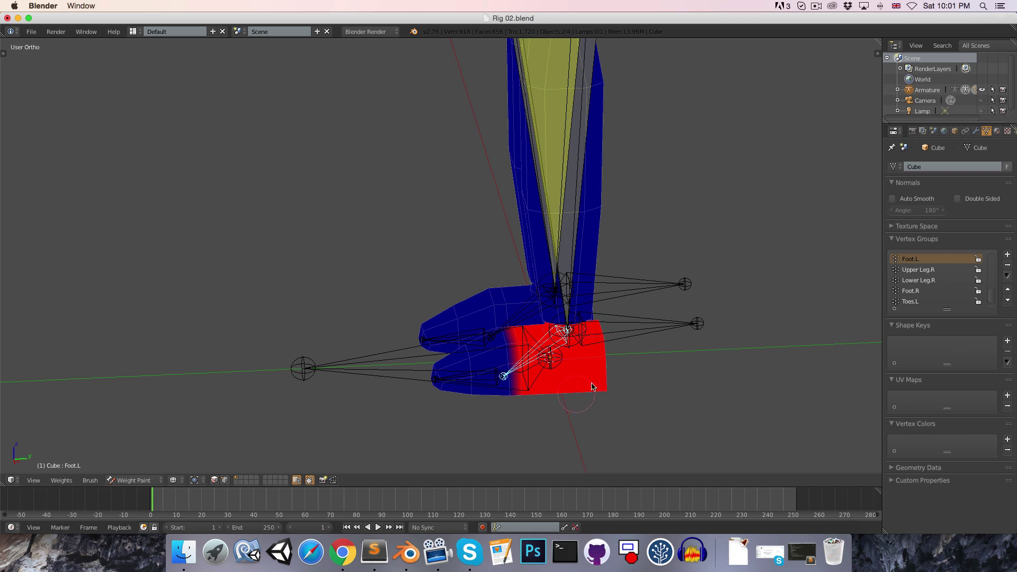
right_click(491, 373)
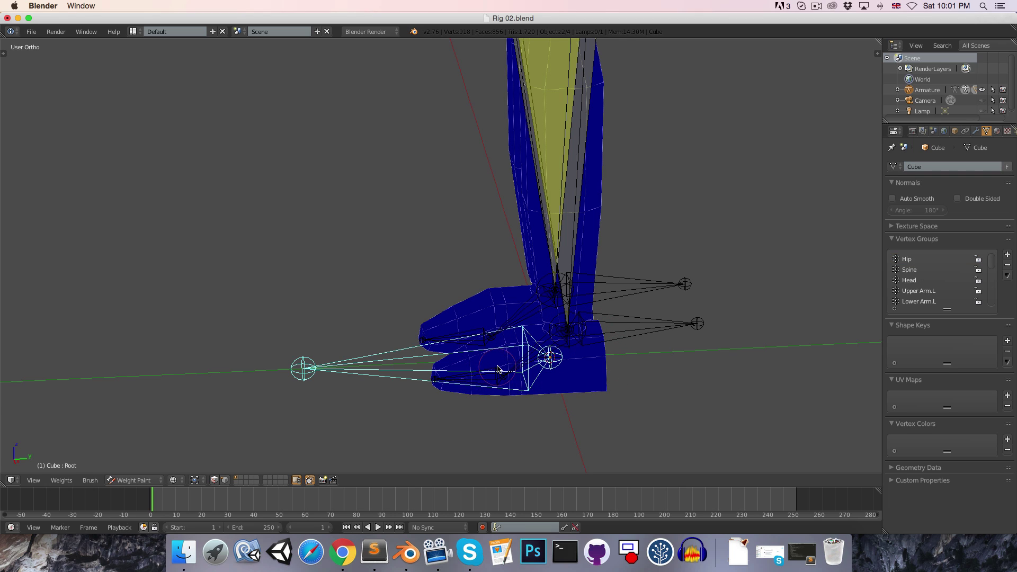
right_click(487, 377)
key("Tab")
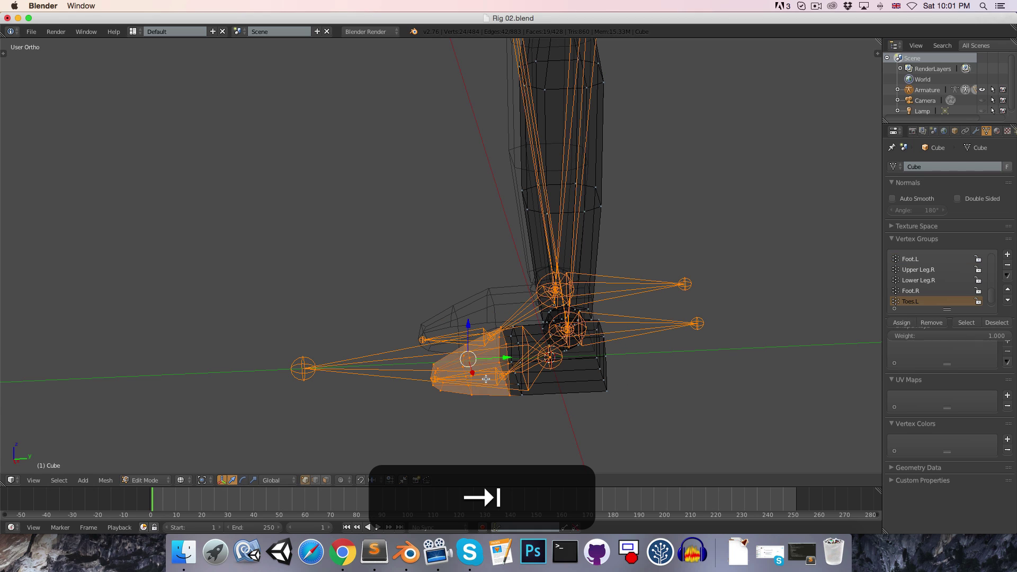
left_click(902, 322)
- Rotate the left toe bone several times to test the new Toes.L weights
key("Tab")
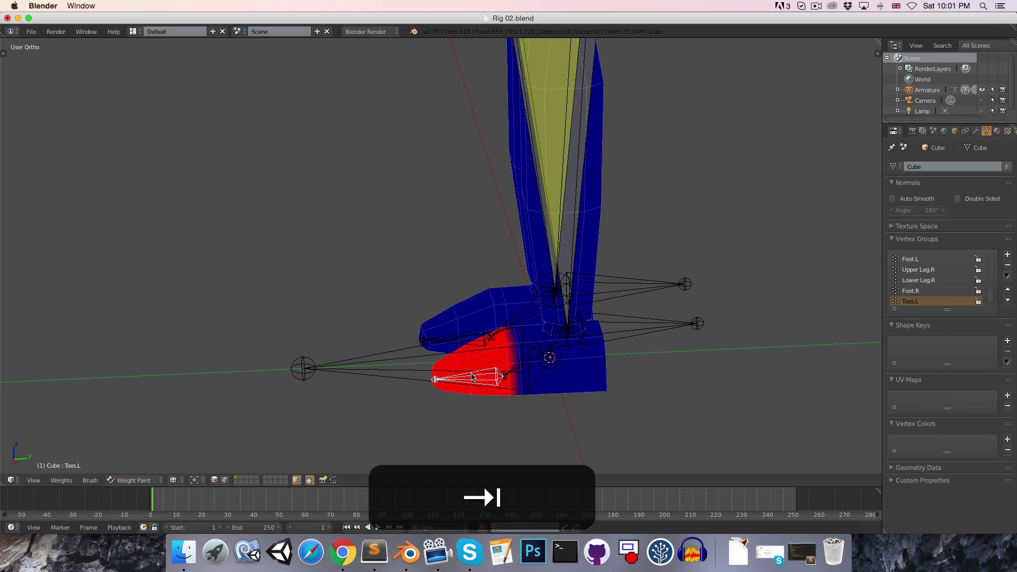
key("KP_3")
key("r")
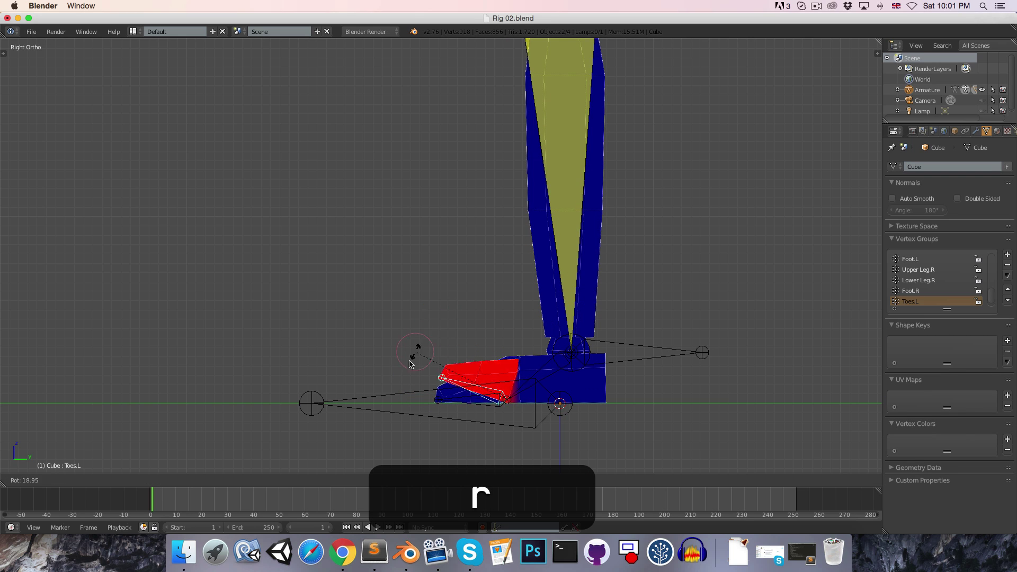
left_click(441, 333)
scroll(520, 371, "up", 5, "shift")
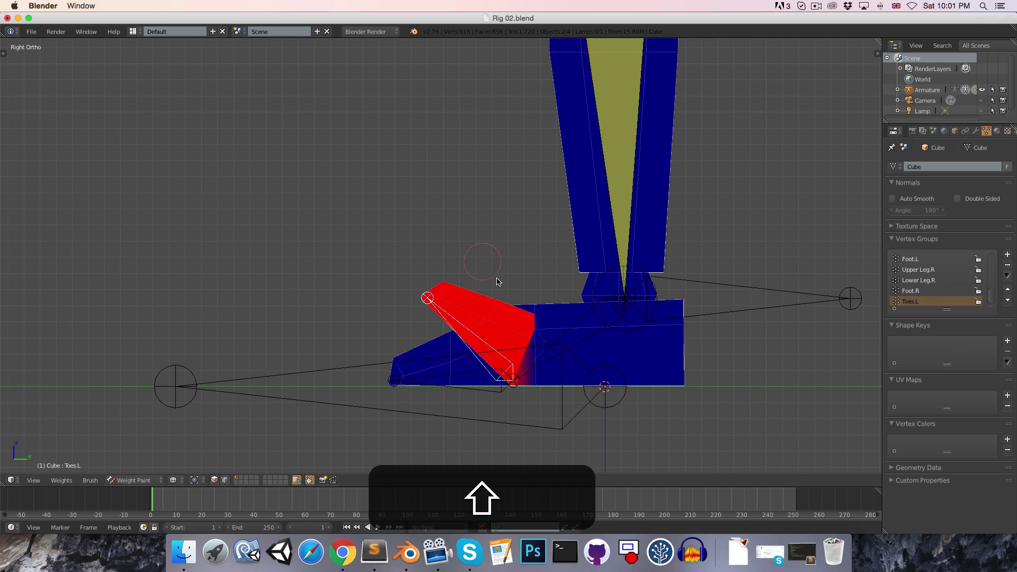
scroll(528, 337, "down", 2, "shift")
key("r")
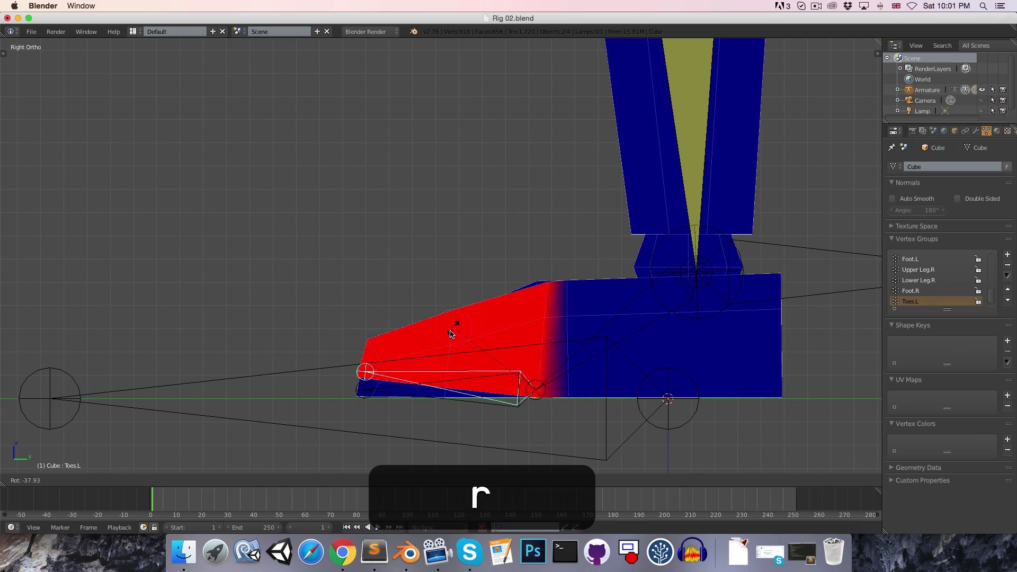
left_click(467, 317)
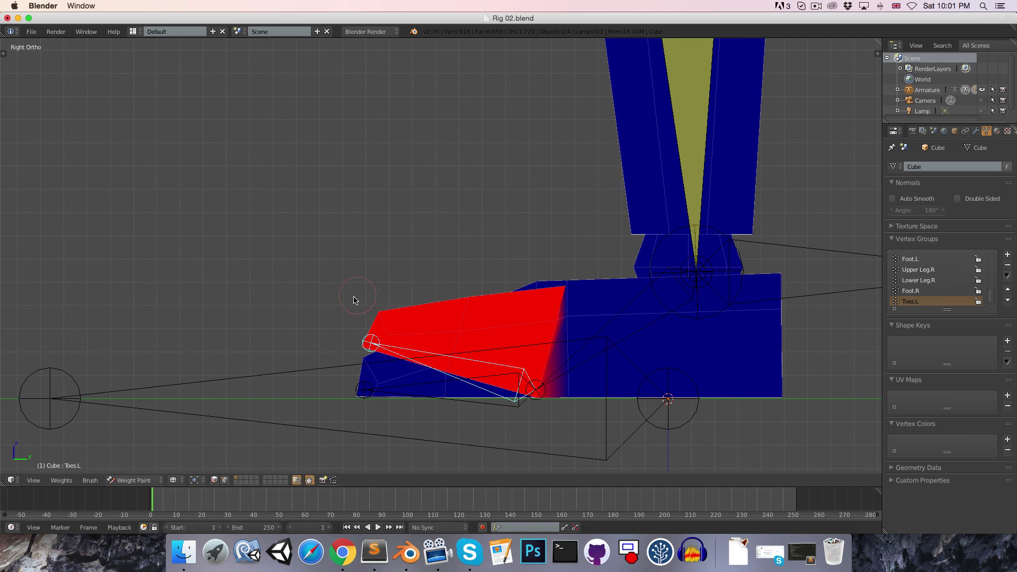
key("r")
middle_click_drag(424, 321, 578, 284)
- Select the edge loop at the toe joint in Edit Mode
key("Tab")
key("a")
right_click(532, 246, "alt")
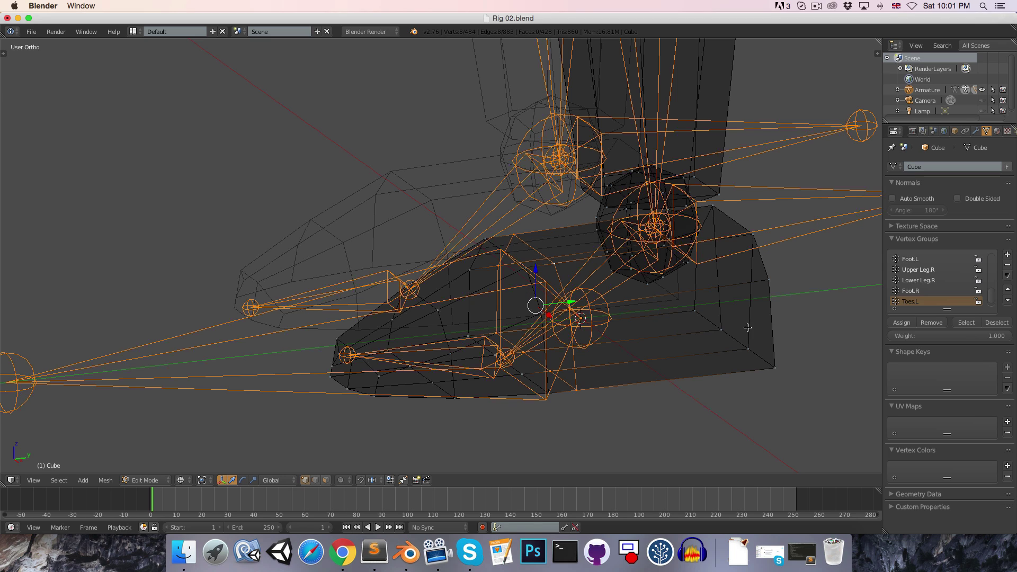
- Assign the toe-joint edge loop to Toes.L at weight 0.5
left_click(942, 339)
type(".5")
key("Return")
left_click(902, 322)
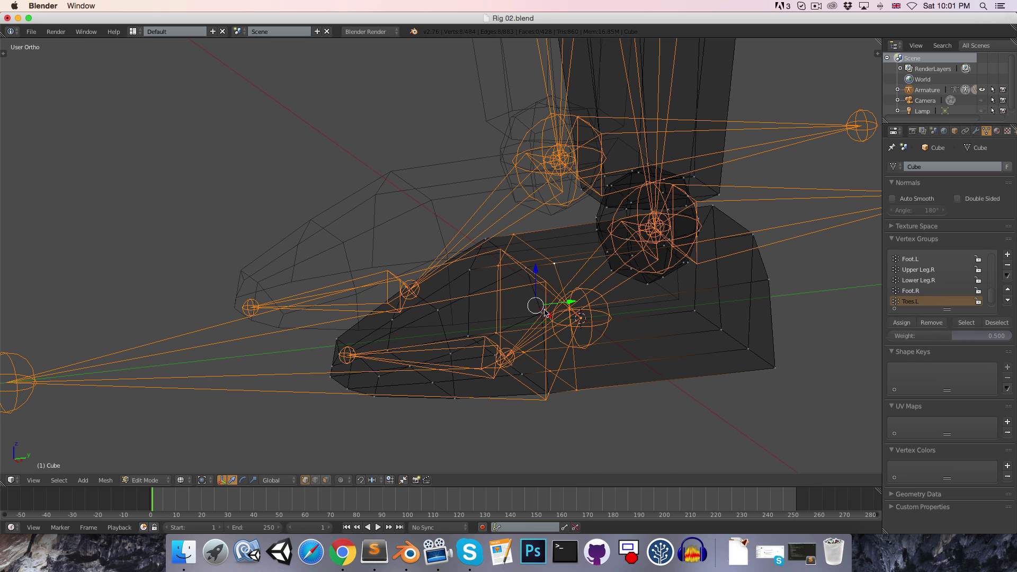
- Assign the edge loop nearer the toes to Foot.L at weight 0.5
key("Tab")
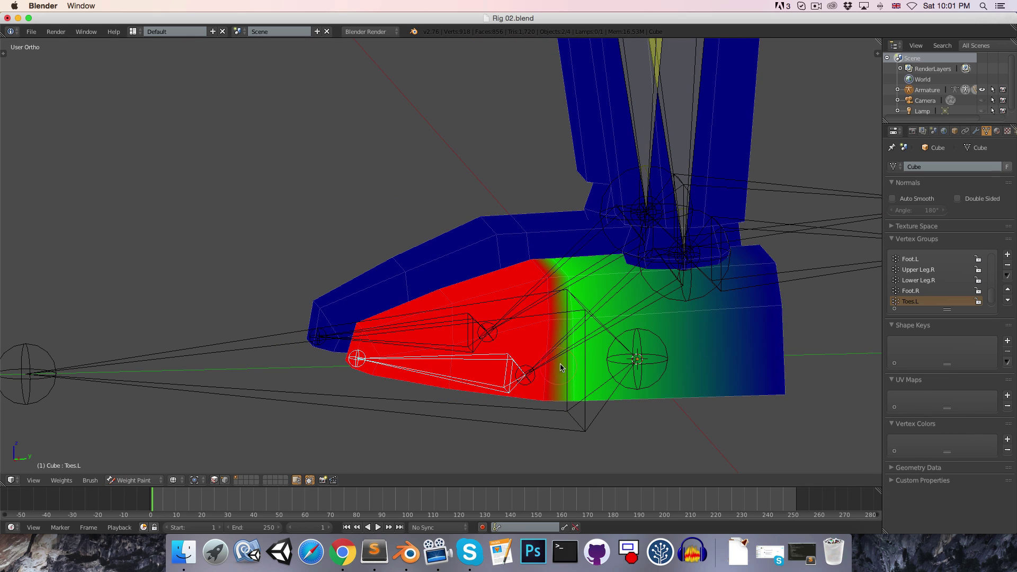
right_click(629, 285)
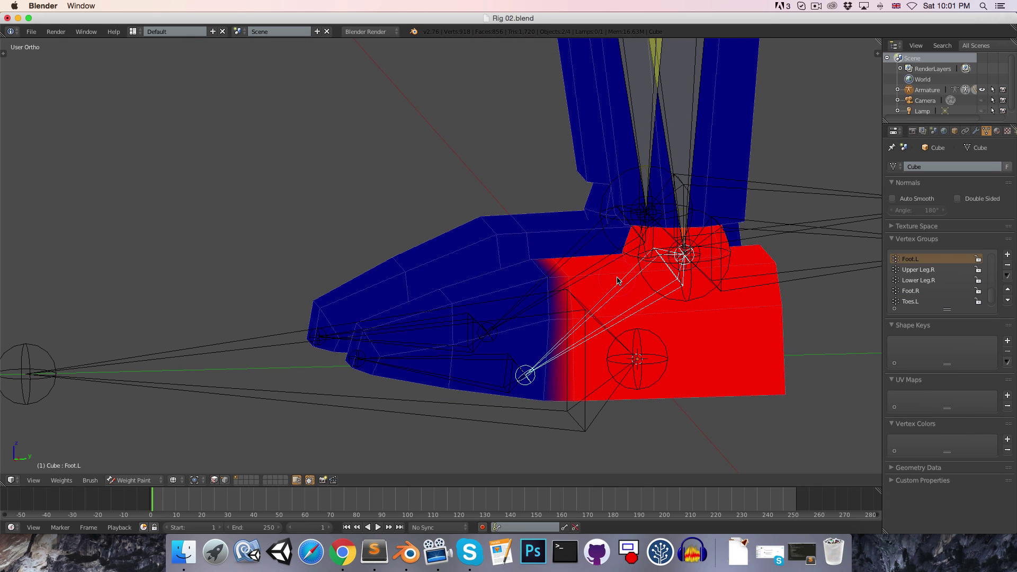
key("Tab")
right_click(524, 274, "alt")
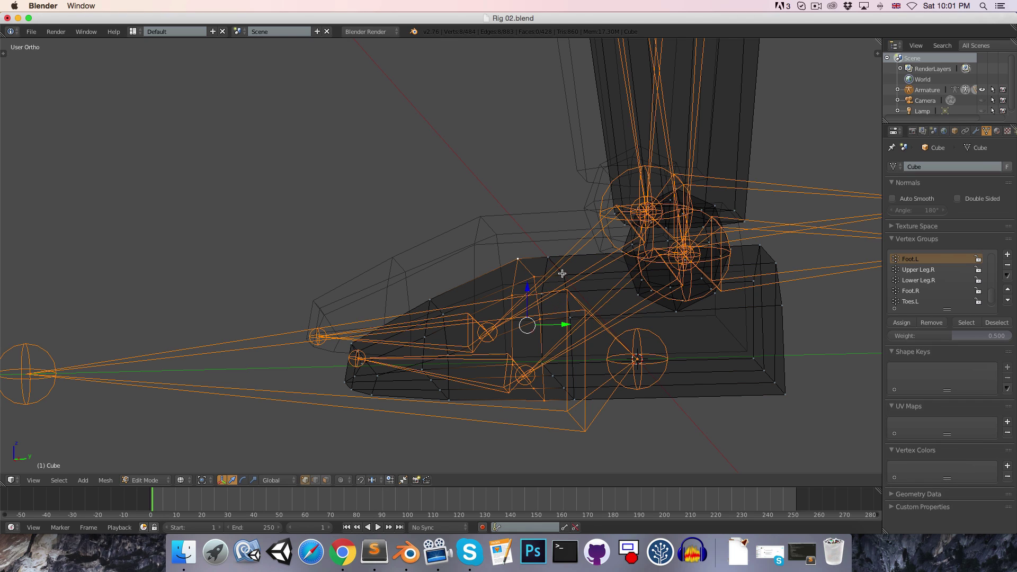
left_click(902, 323)
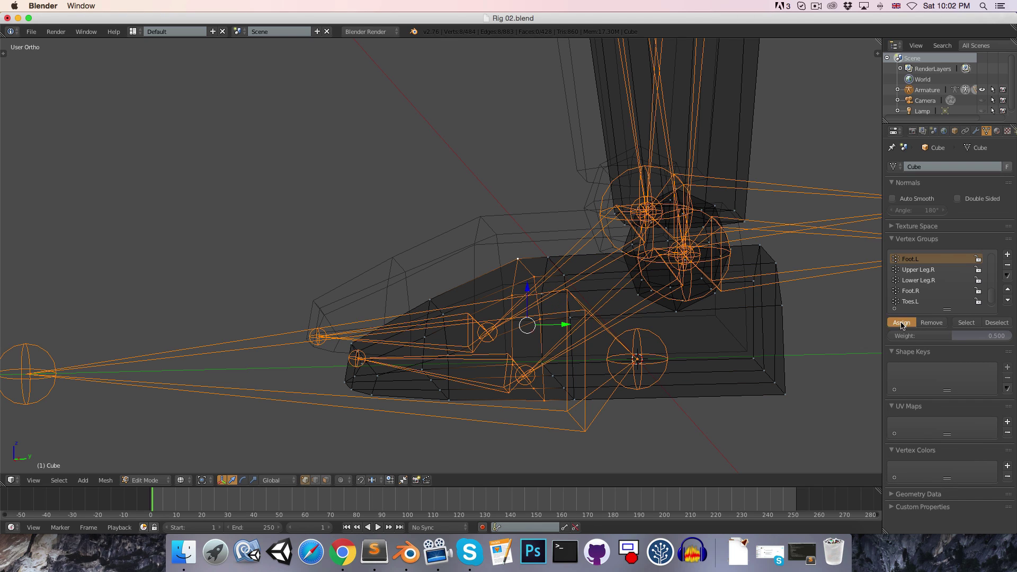
- Test-rotate the left toe bone to check the blended joint, then cancel
key("3")
key("Tab")
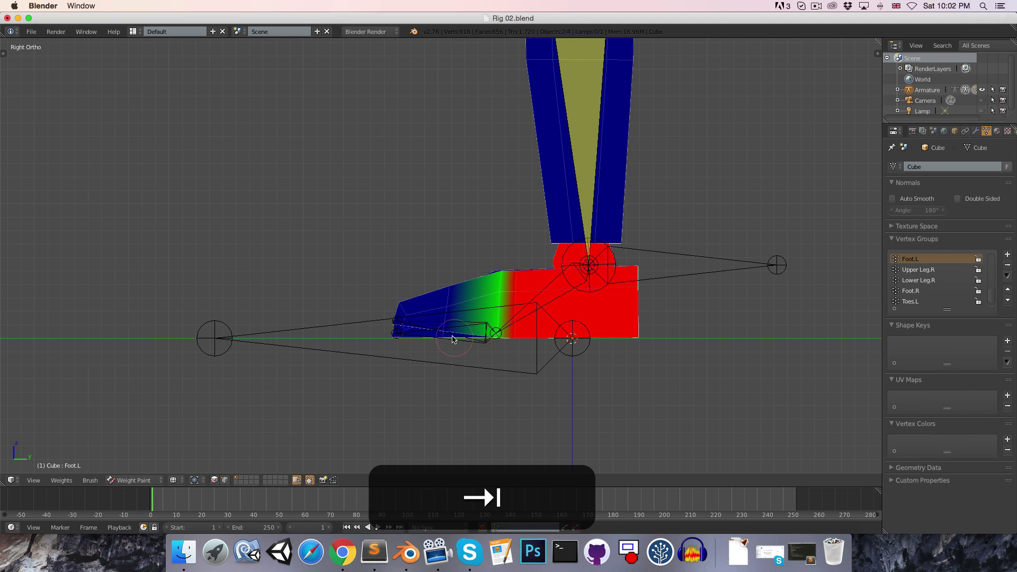
right_click(456, 329, "ctrl")
key("r")
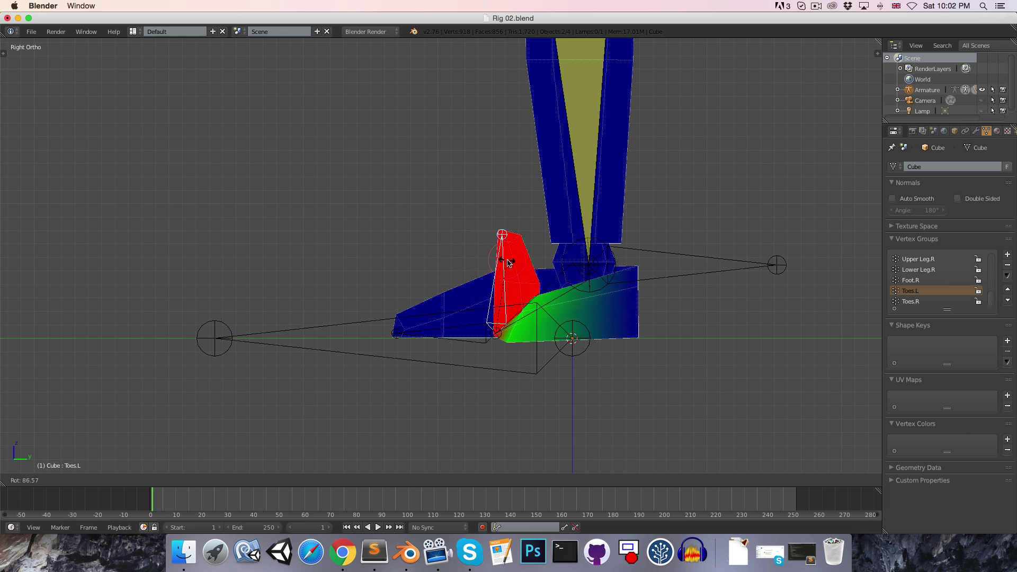
key("Escape")
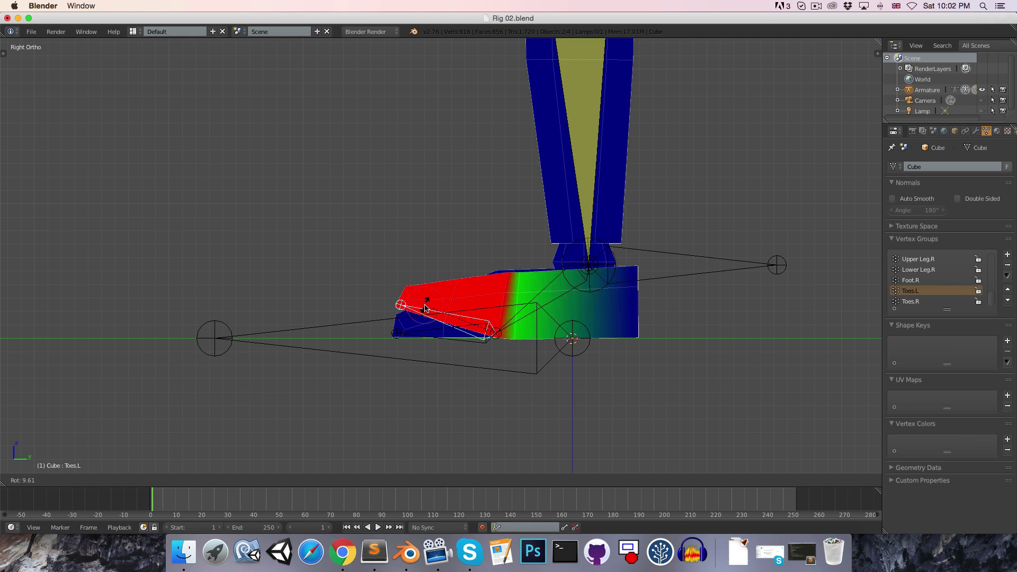
- Test-rotate the Leg IK.R control and the right toe bone
right_click(697, 271)
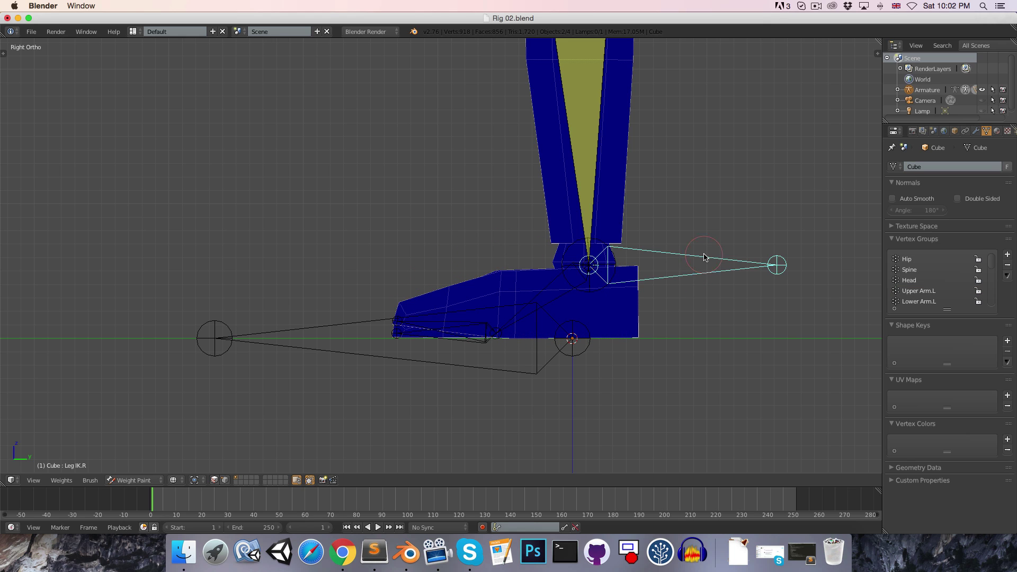
key("r")
right_click(673, 166)
right_click(588, 427)
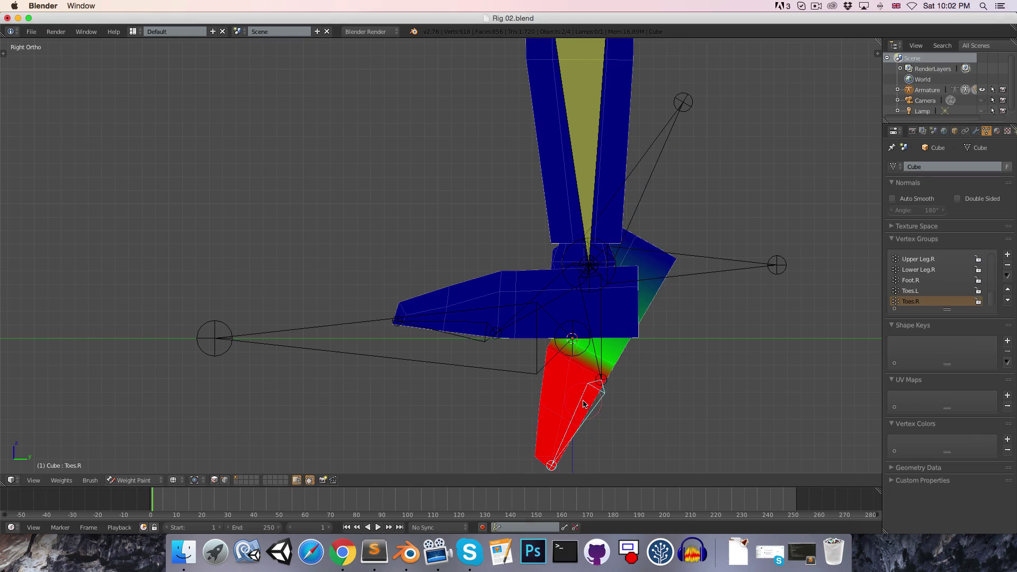
key("r")
left_click(548, 365)
mouse_move(546, 364)
middle_mouse_down()
mouse_move(527, 363)
mouse_move(588, 381)
mouse_move(373, 316)
mouse_move(452, 302)
mouse_move(370, 304)
middle_mouse_up()
- Clear all bone poses and rotations, return to Object Mode in solid shading, and frame the figure
key("3")
key("a")
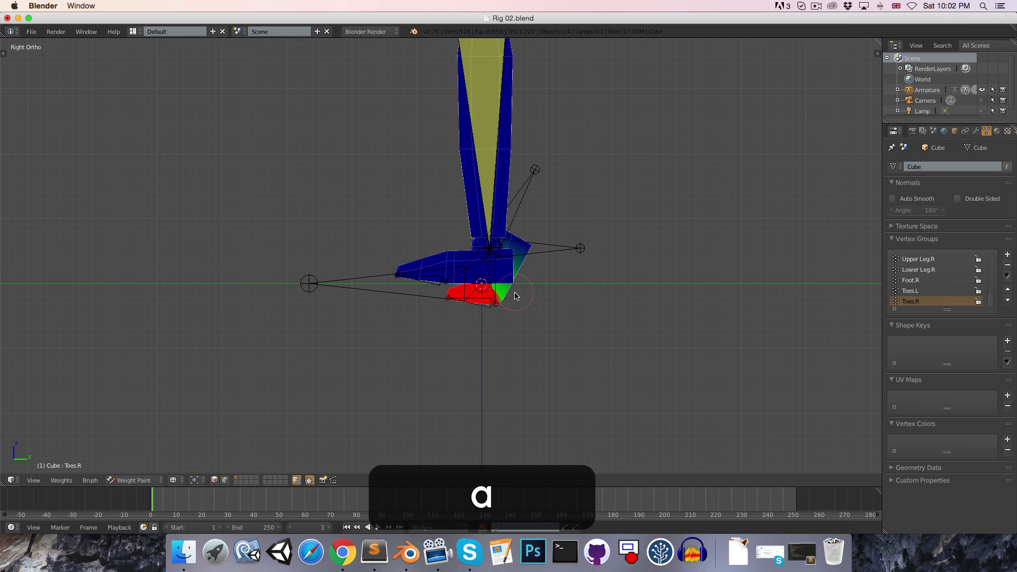
key("alt+a")
key("alt+r")
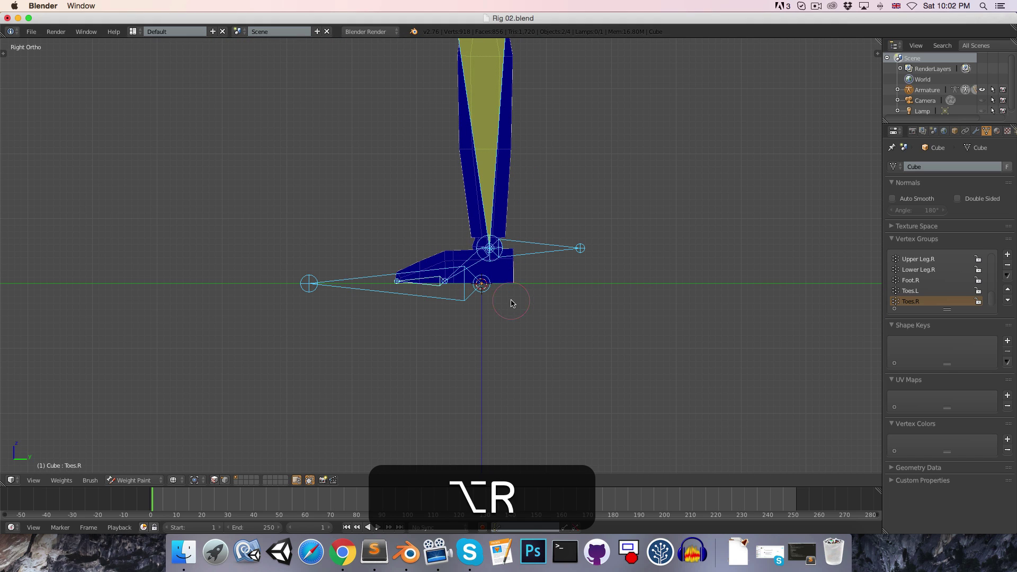
key("ctrl+Tab")
key("z")
scroll(341, 296, "down", 4)
key("1")
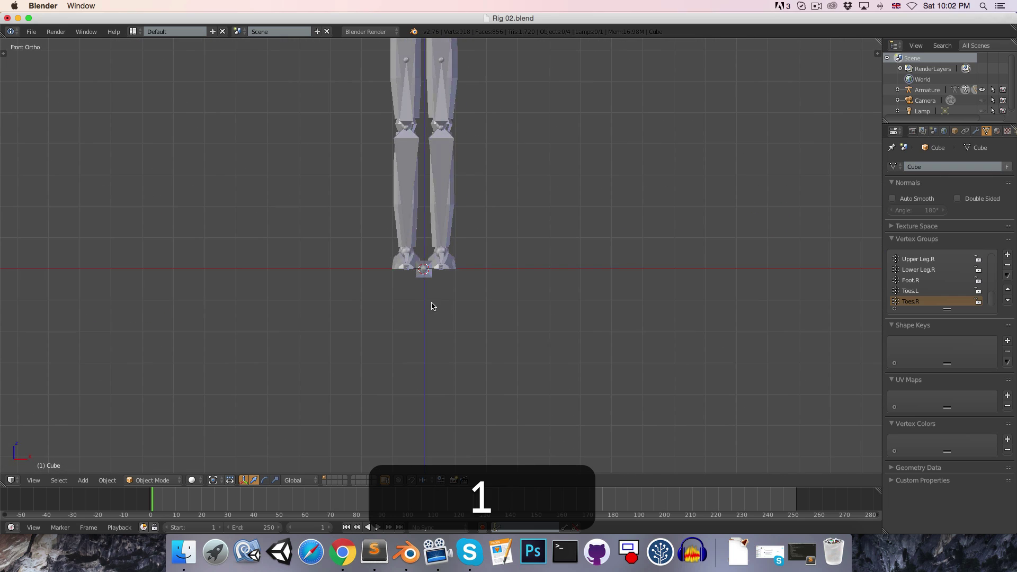
key("shift+c")
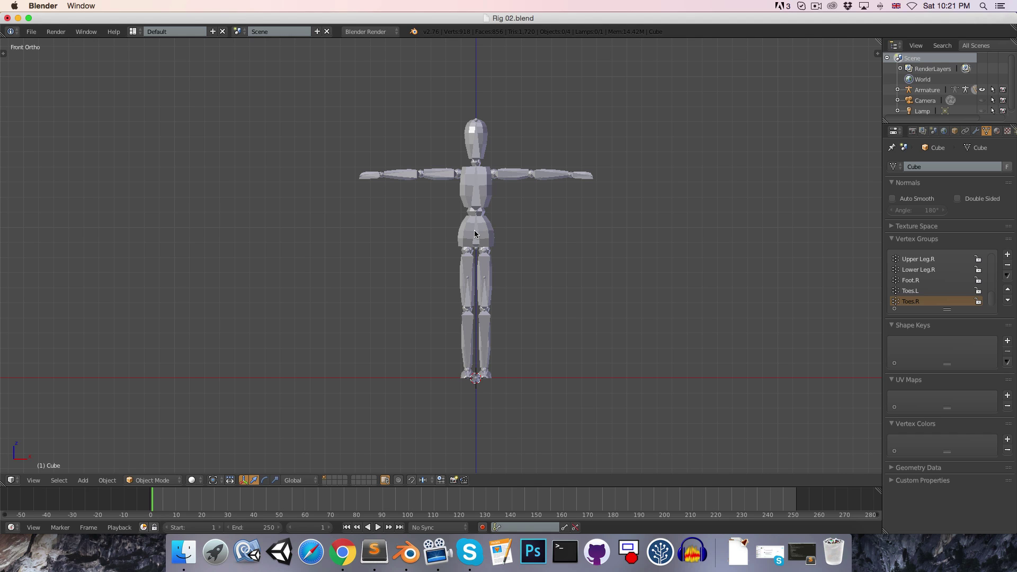
- Switch to the side view and put the armature into Pose Mode
key("3")
key("shift+3")
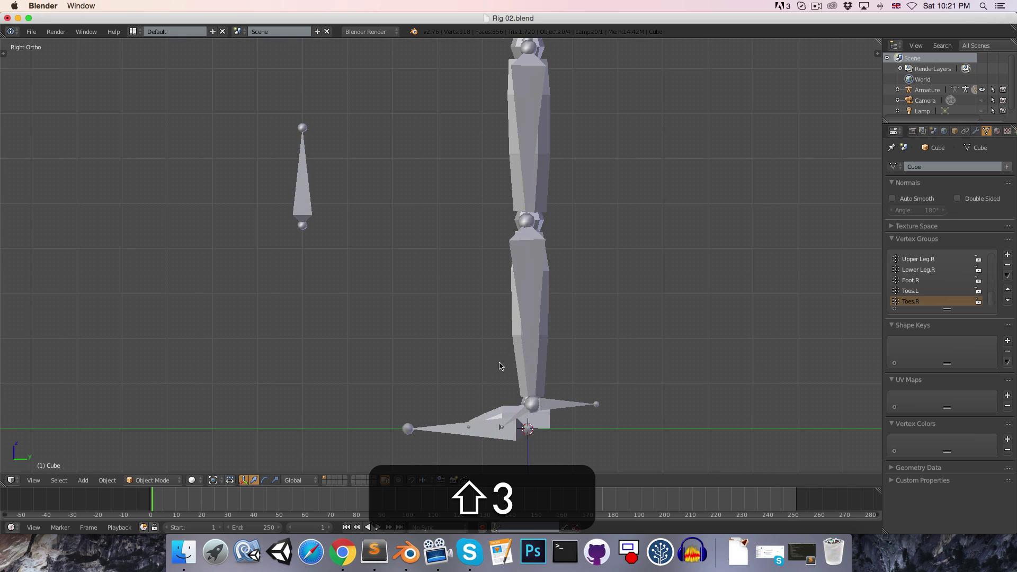
right_click(564, 400)
key("ctrl+Tab")
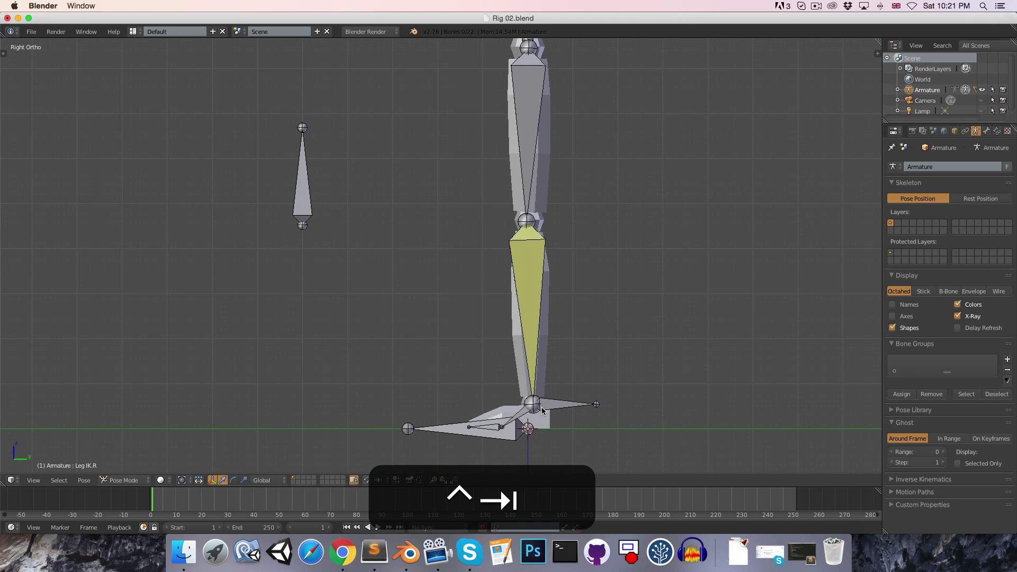
- Lift and rotate the Leg IK.L control upward, then select the Foot.L bone
right_click(564, 403)
key("g")
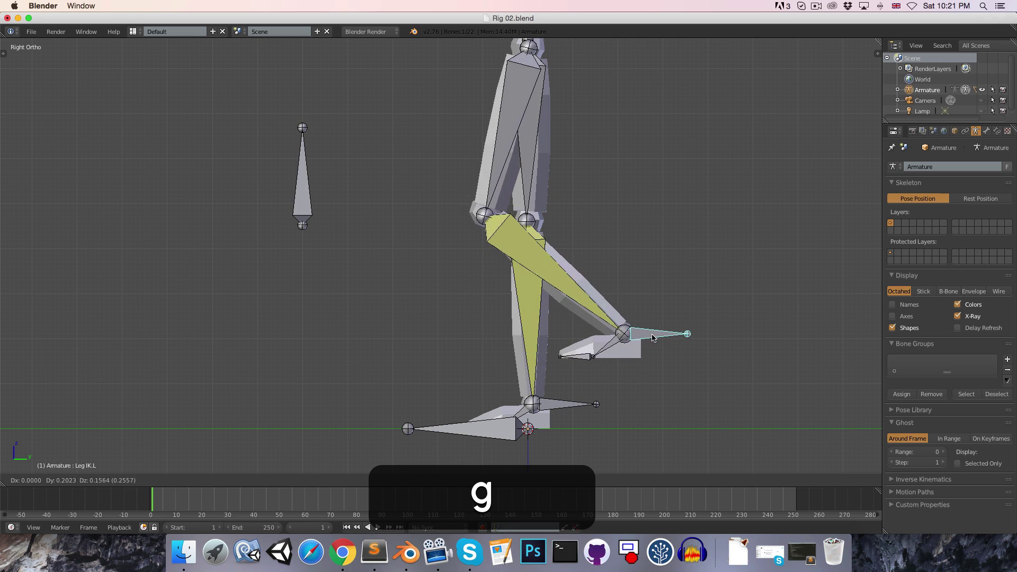
left_click(666, 332)
key("r")
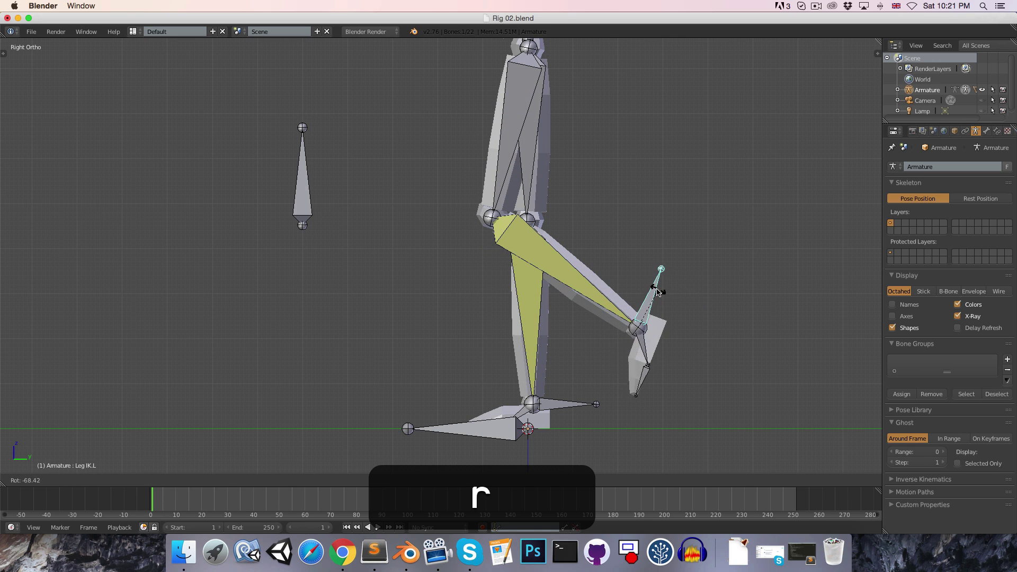
left_click(669, 314)
key("g")
left_click(655, 292)
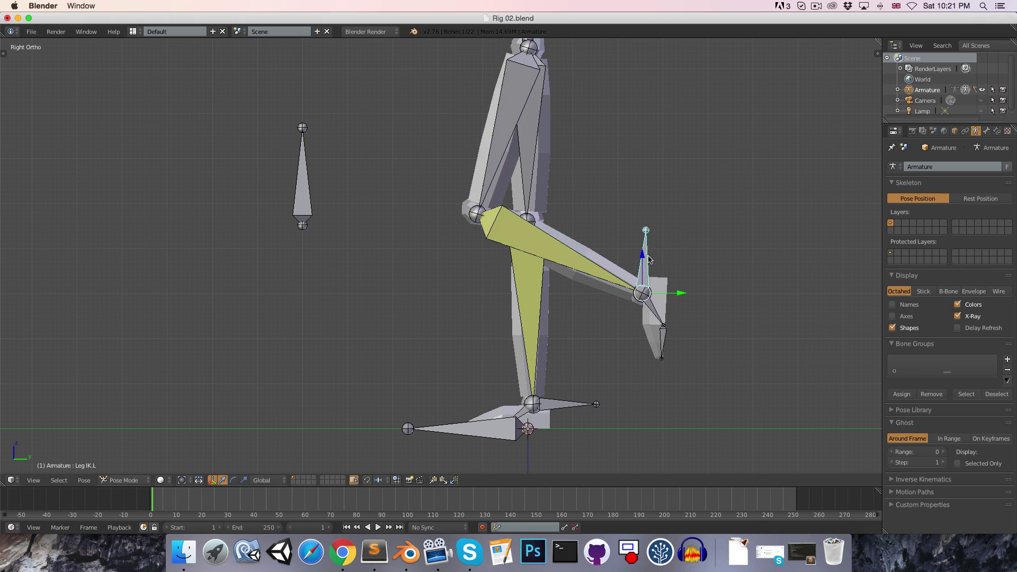
right_click(657, 309)
- In Edit Mode, connect Foot.L as a child of Lower Leg.L
key("Tab")
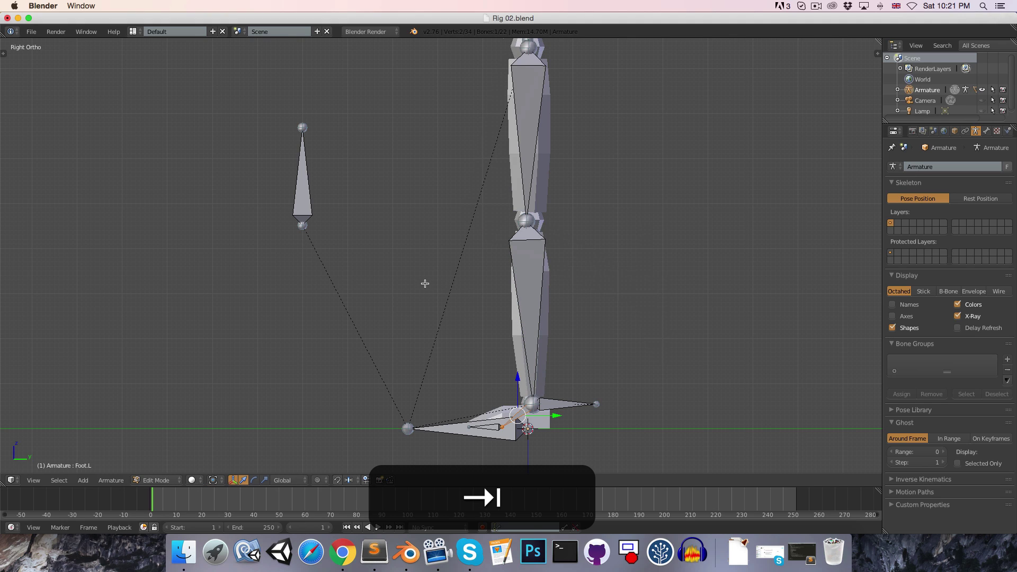
middle_click_drag(441, 288, 607, 389)
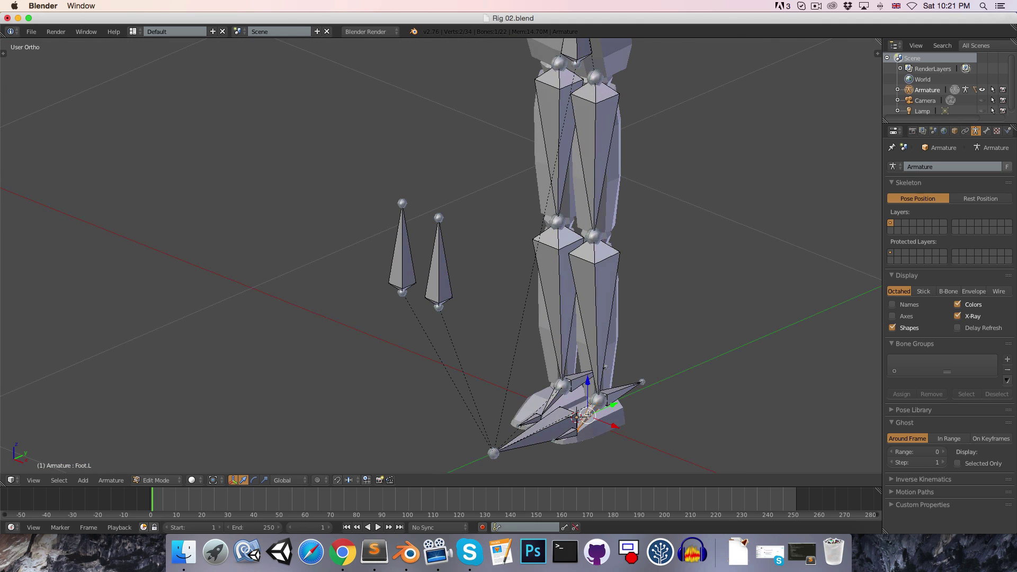
right_click(599, 323, "shift")
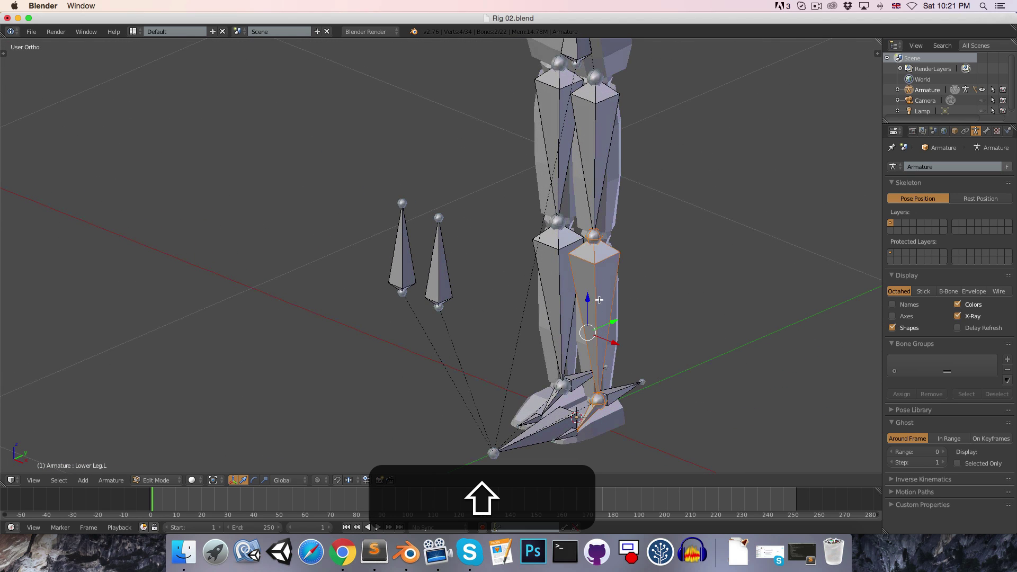
key("ctrl+p")
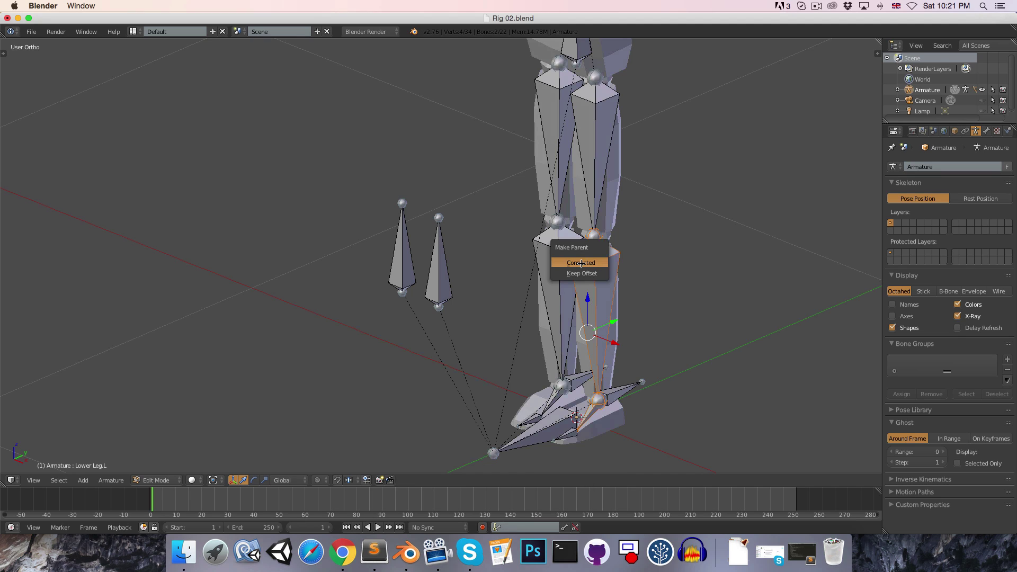
left_click(579, 260)
- Connect Foot.R to Lower Leg.R the same way, then return to Pose Mode
right_click(553, 403)
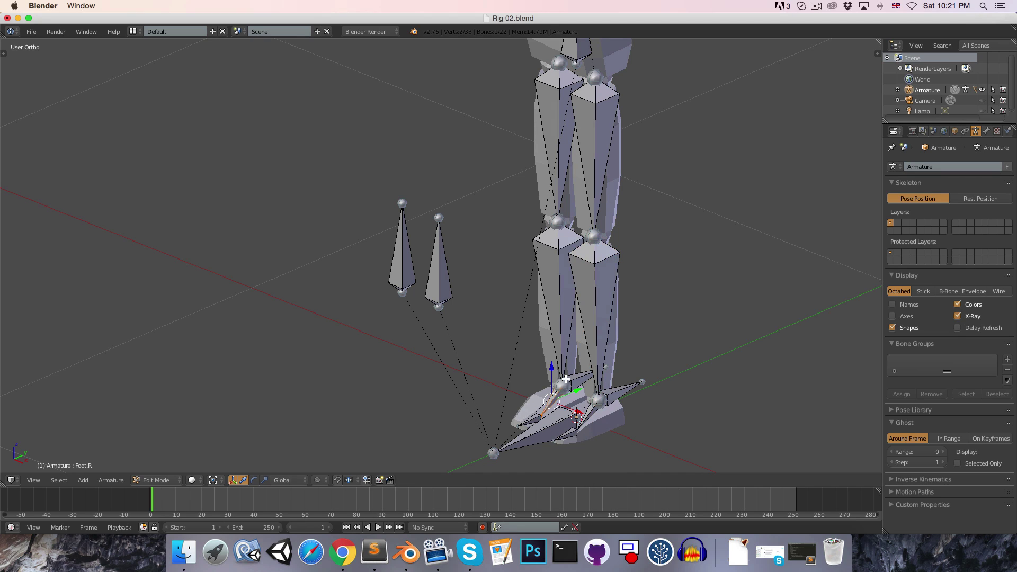
right_click(561, 326, "shift")
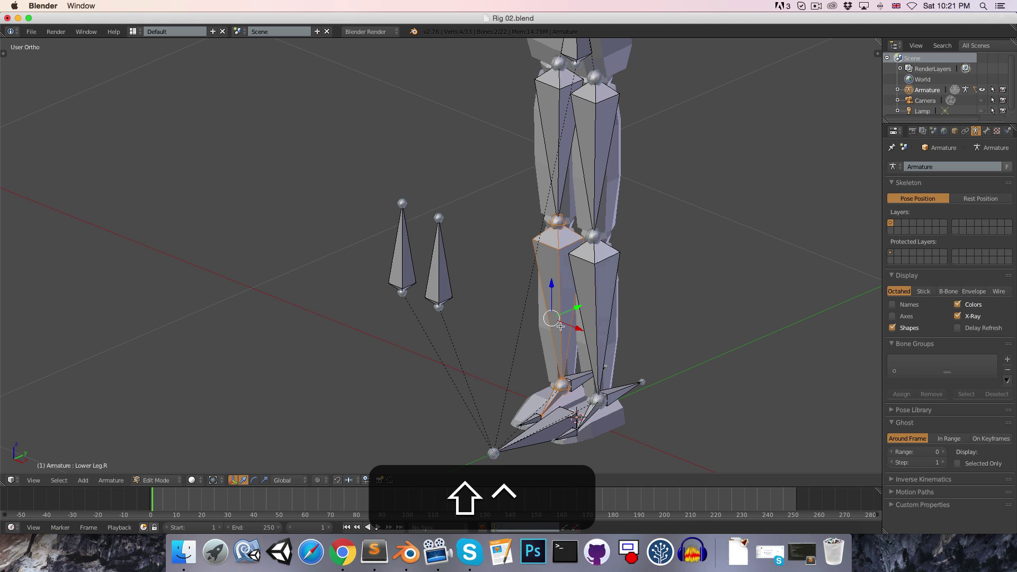
key("ctrl+p")
left_click(561, 332)
key("3")
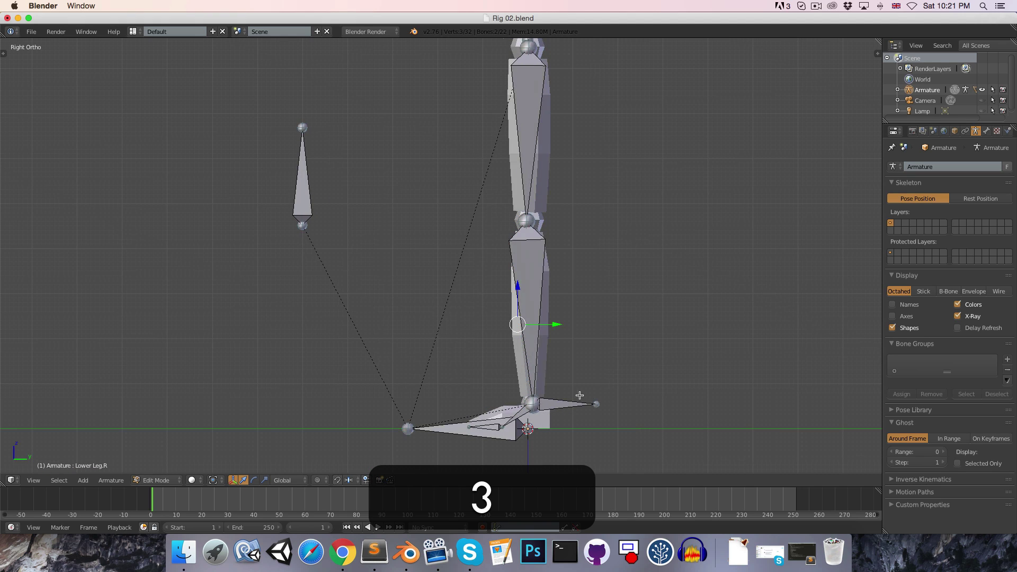
key("Tab")
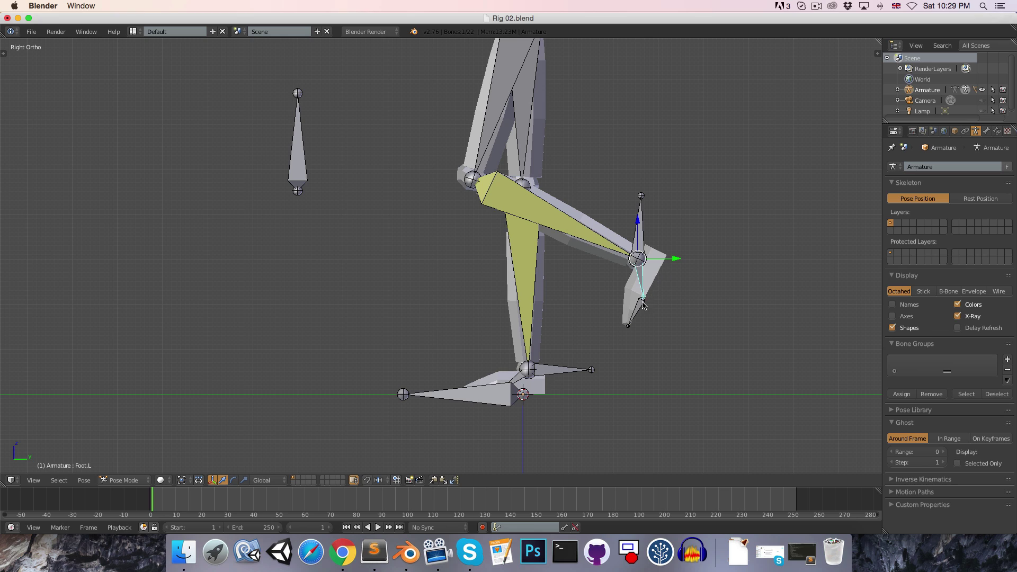
- Test-rotate the left foot and the Leg IK.L control, cancelling each rotation
key("r")
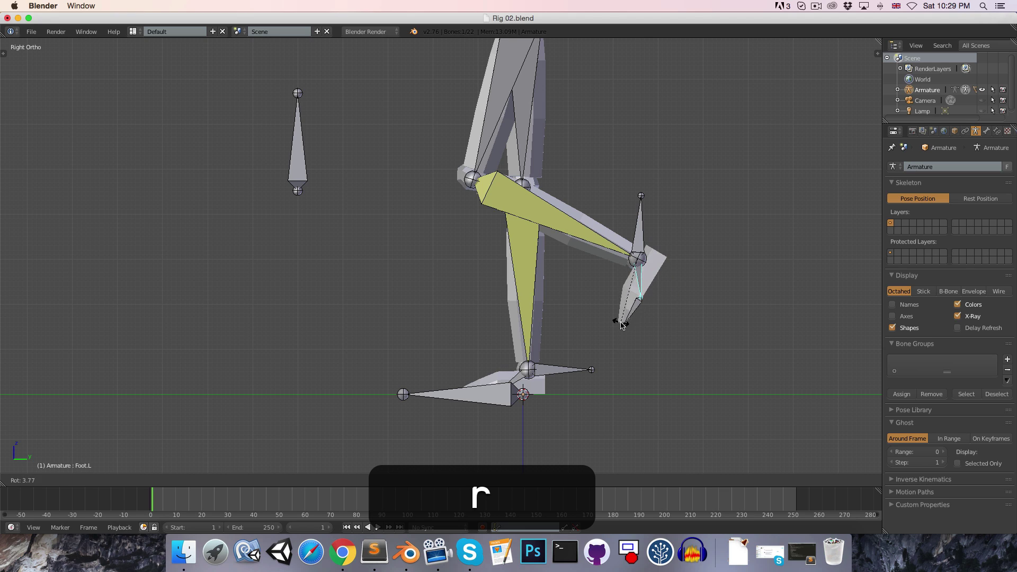
right_click(641, 241)
right_click(640, 240)
key("r")
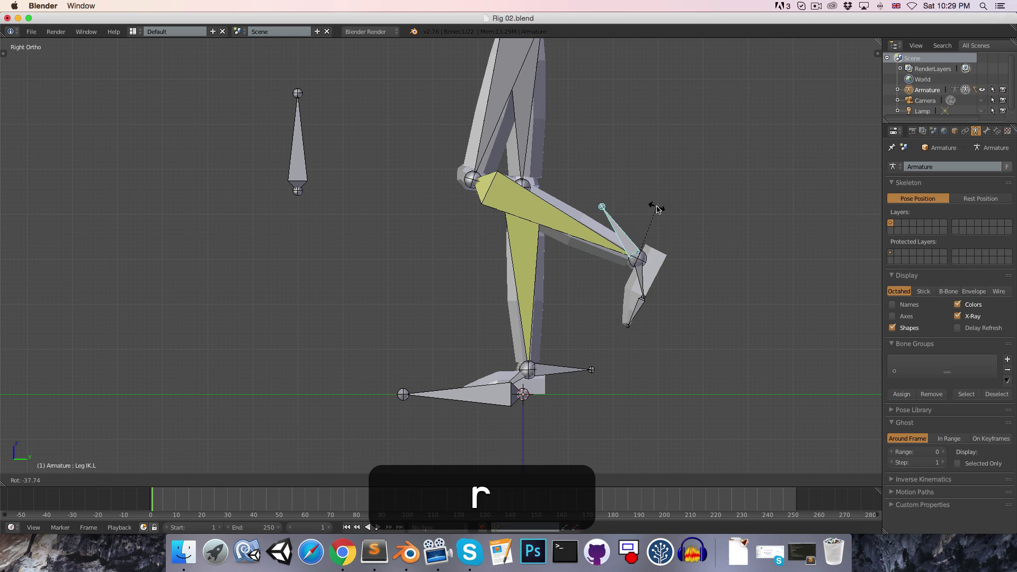
right_click(655, 268)
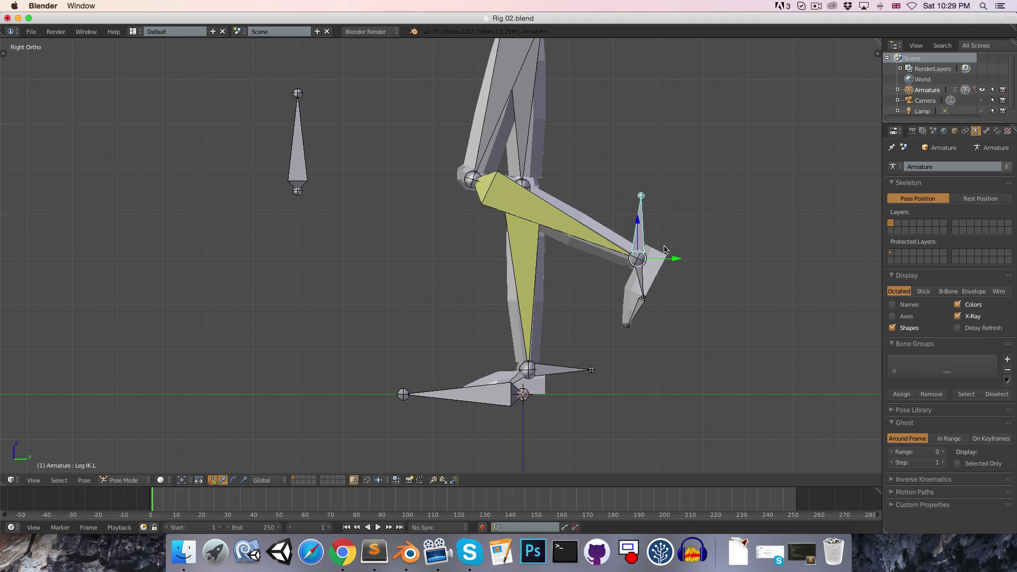
- Turn off Inherit Rotation in Bone properties for both Foot.L and Foot.R
right_click(641, 283)
left_click(987, 131)
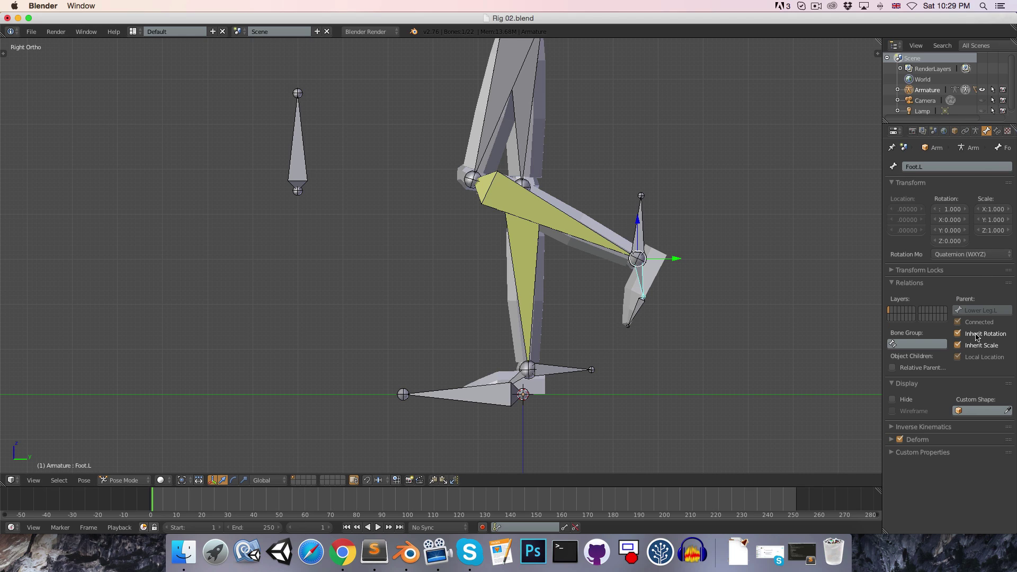
left_click(977, 334)
right_click(516, 377)
left_click(958, 334)
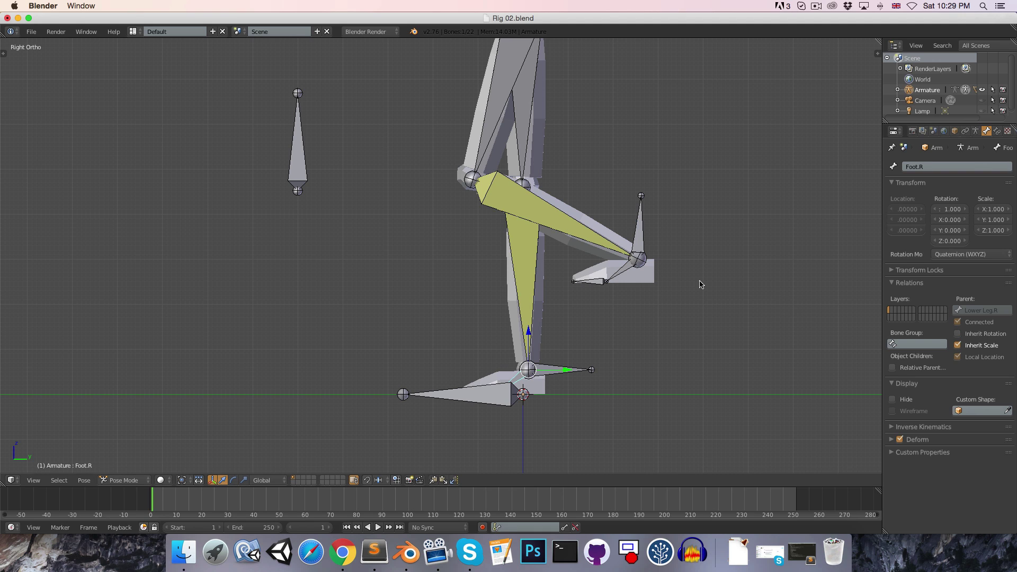
- Move Leg IK.L to bend the left leg, tilt Foot.L downward, then bring the leg forward
right_click(640, 231)
key("g")
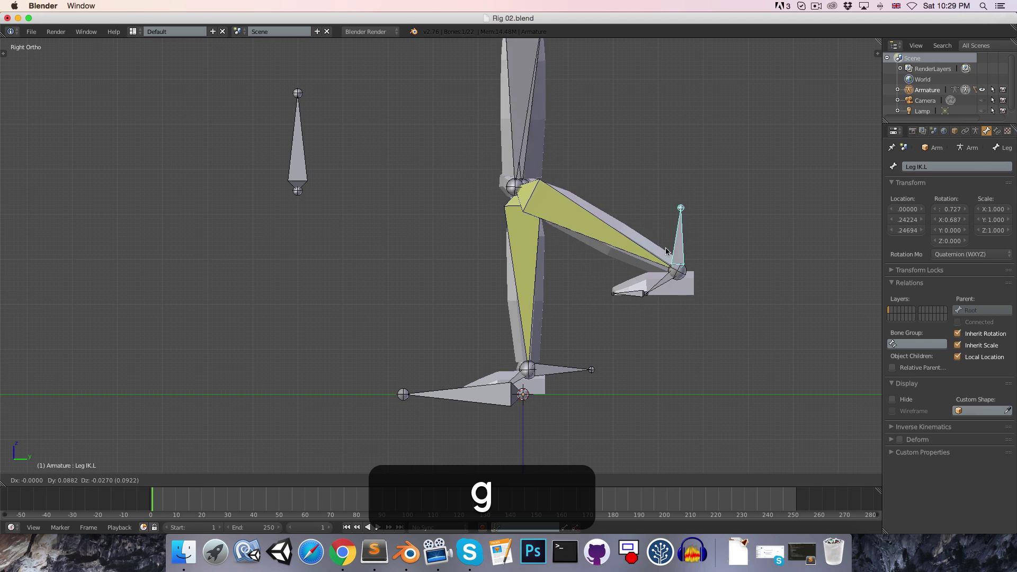
left_click(469, 296)
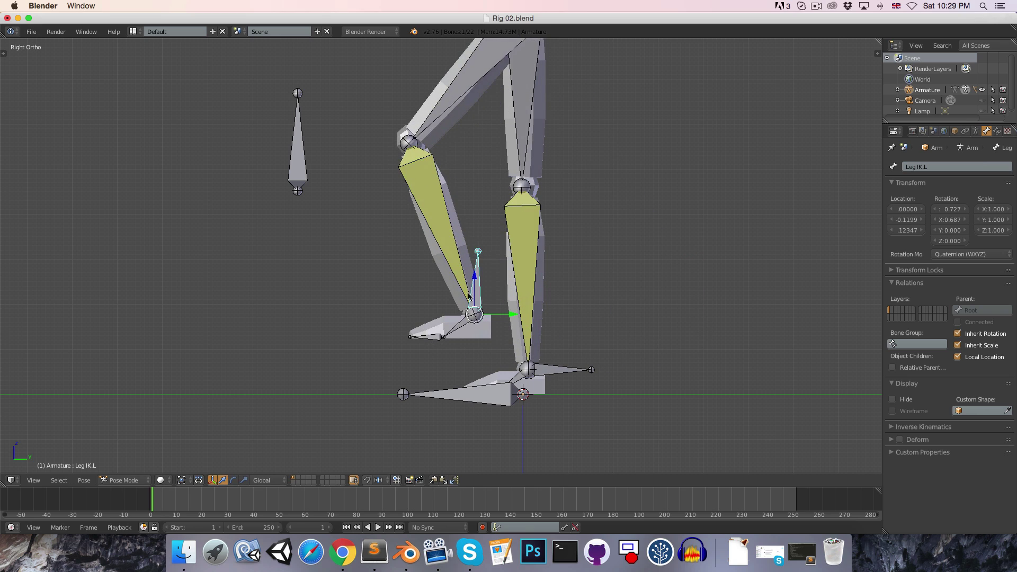
right_click(460, 328)
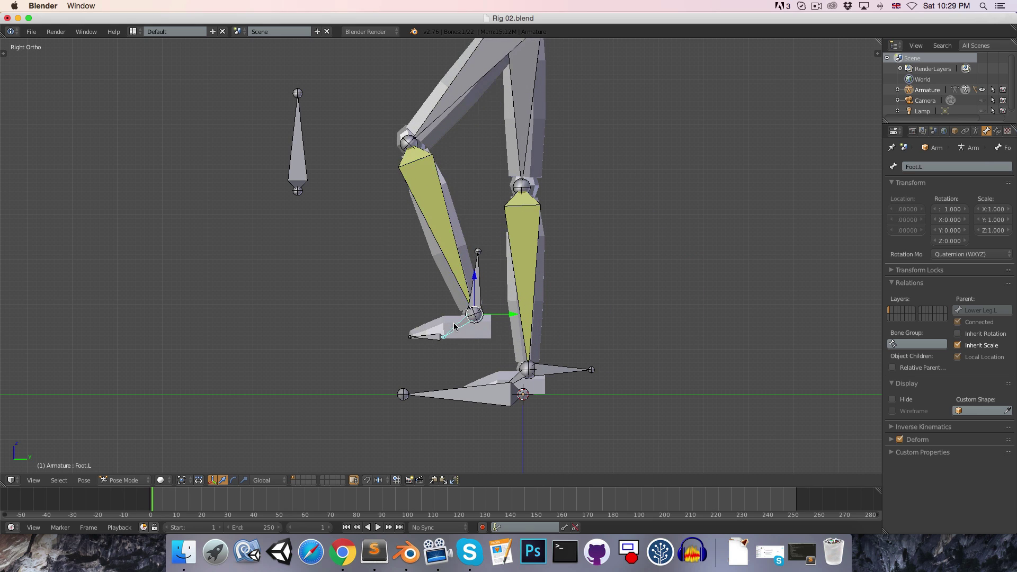
key("r")
left_click(490, 290)
right_click(477, 282)
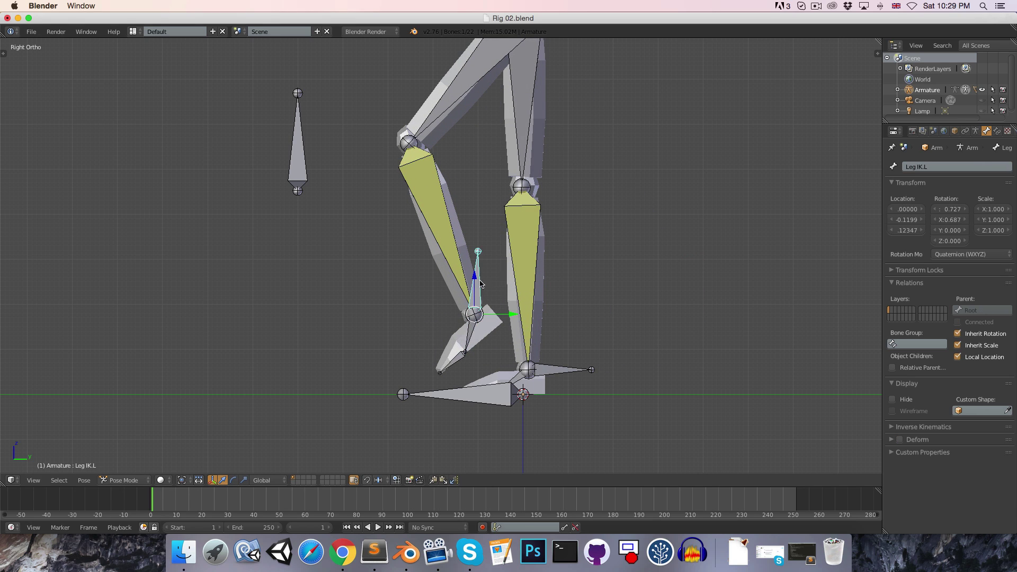
key("g")
left_click(619, 280)
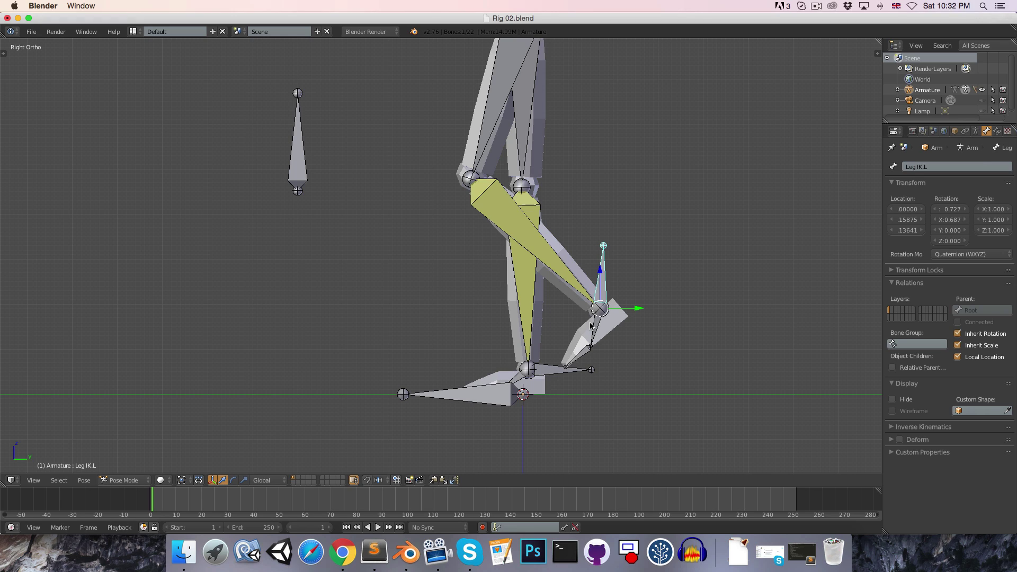
- Select all bones, clear their pose, rotation and location, then frame the rig in Object Mode front view
scroll(588, 305, "down", 5)
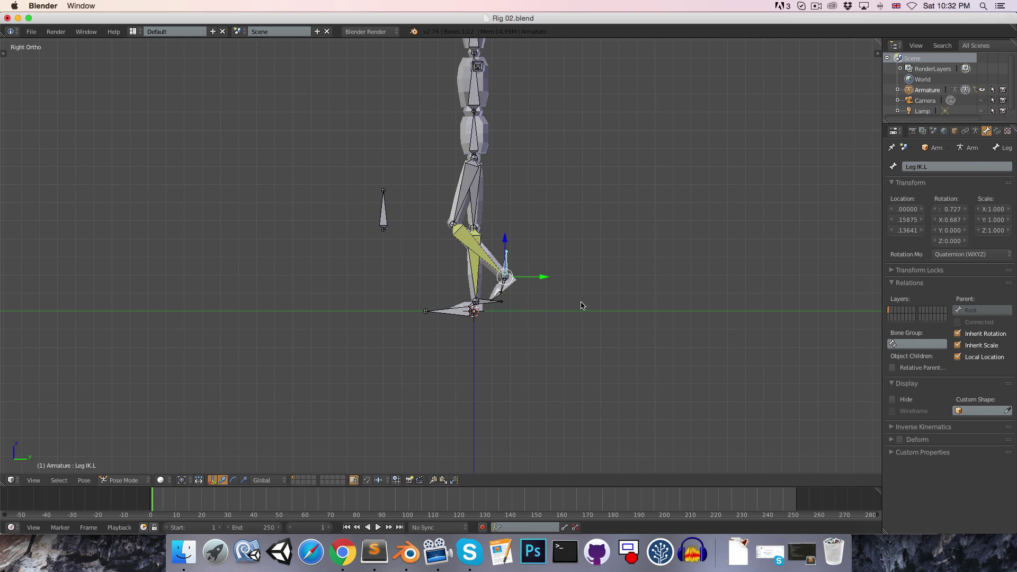
key("a")
key("alt+a")
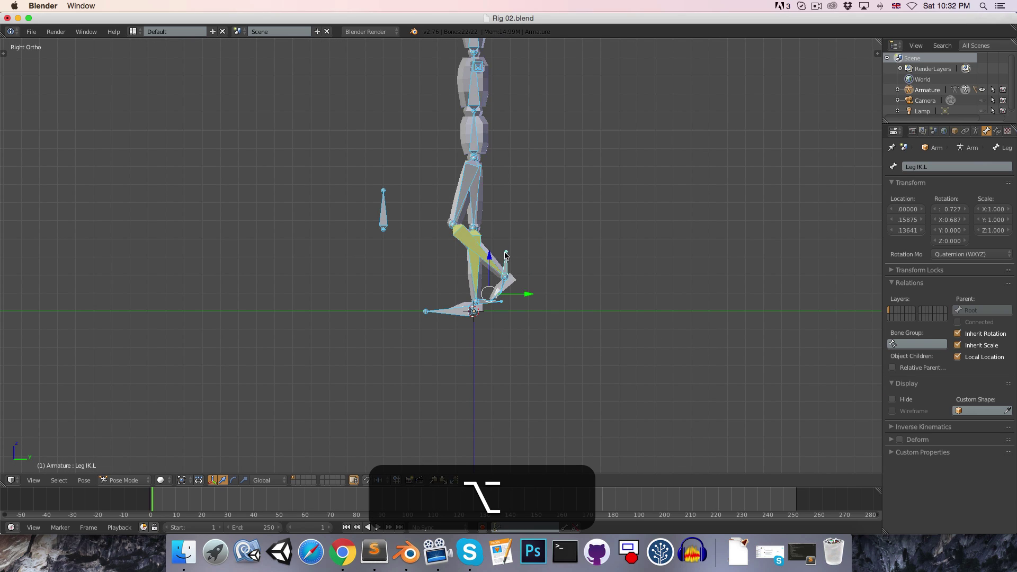
key("alt+r")
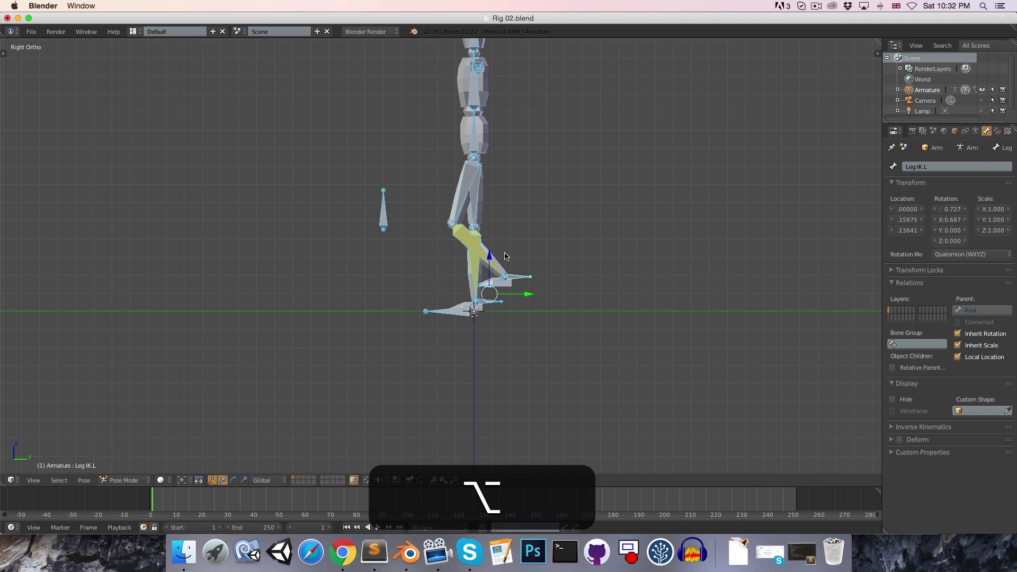
key("alt+g")
key("ctrl+Tab")
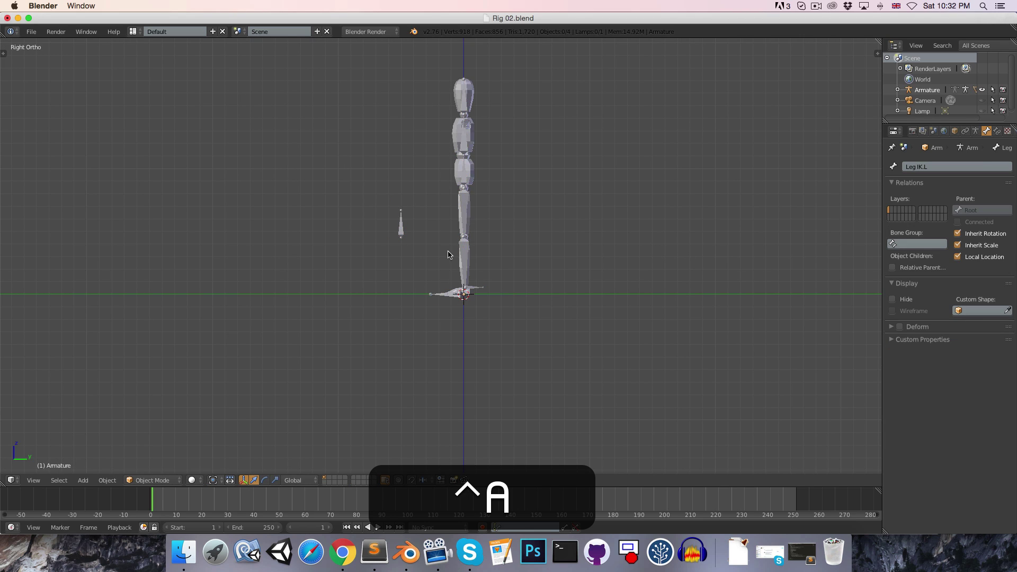
key("1")
key("shift+1")
scroll(532, 262, "up", 2, "shift")
scroll(530, 270, "up", 1)
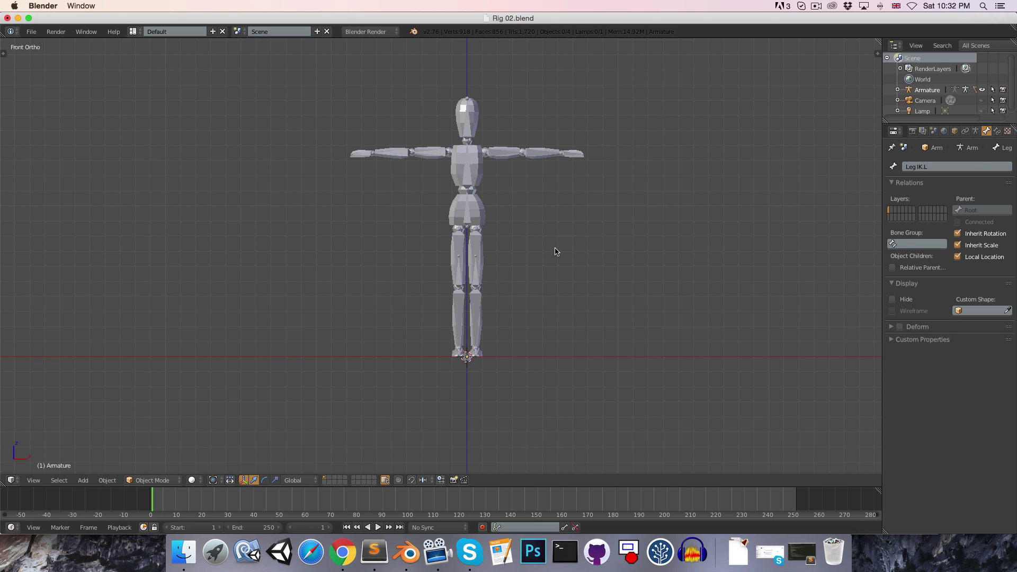
- Select the figure mesh, apply its Mirror modifier, and enter mesh Edit Mode
right_click(481, 217)
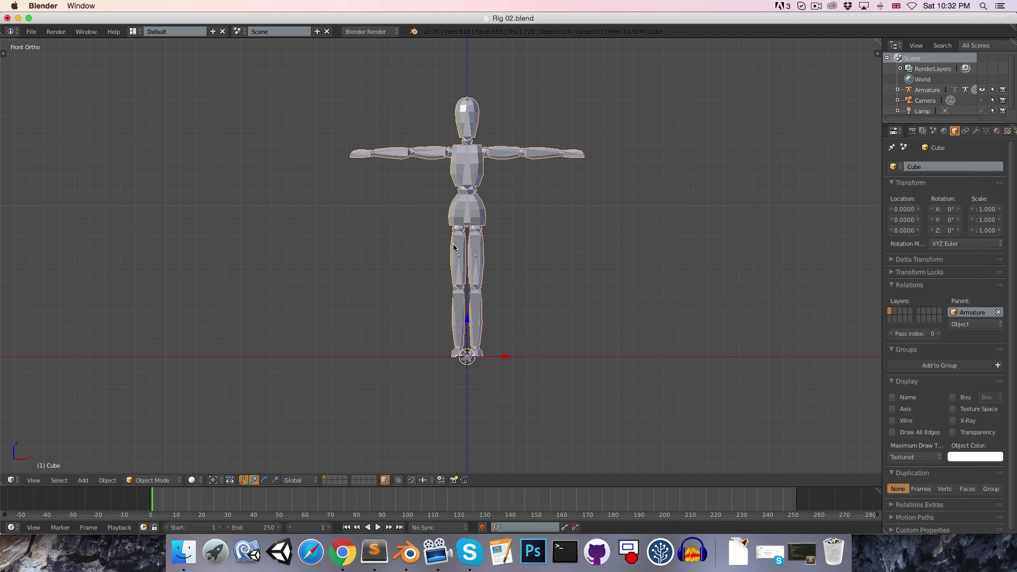
left_click(976, 132)
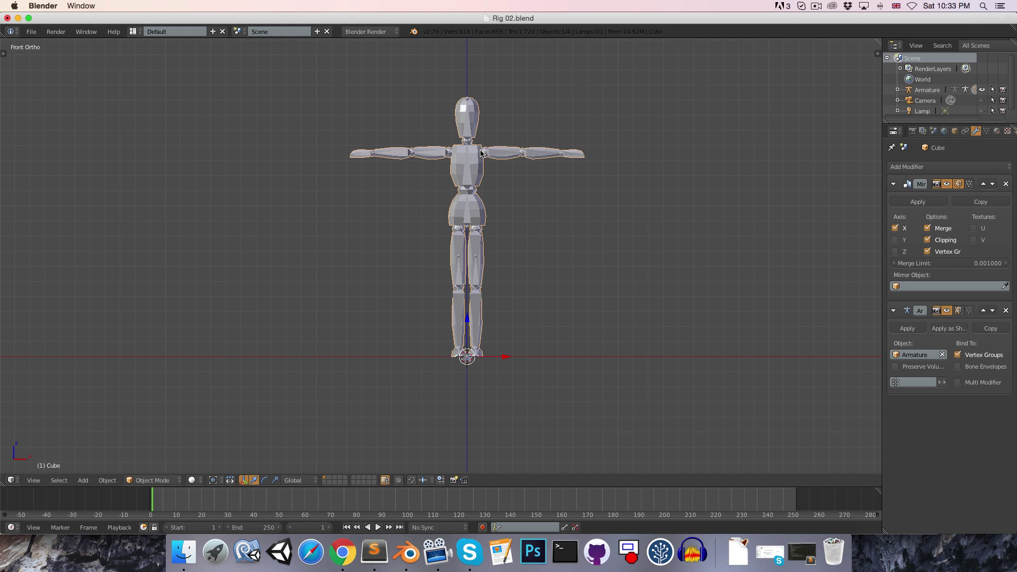
left_click(918, 202)
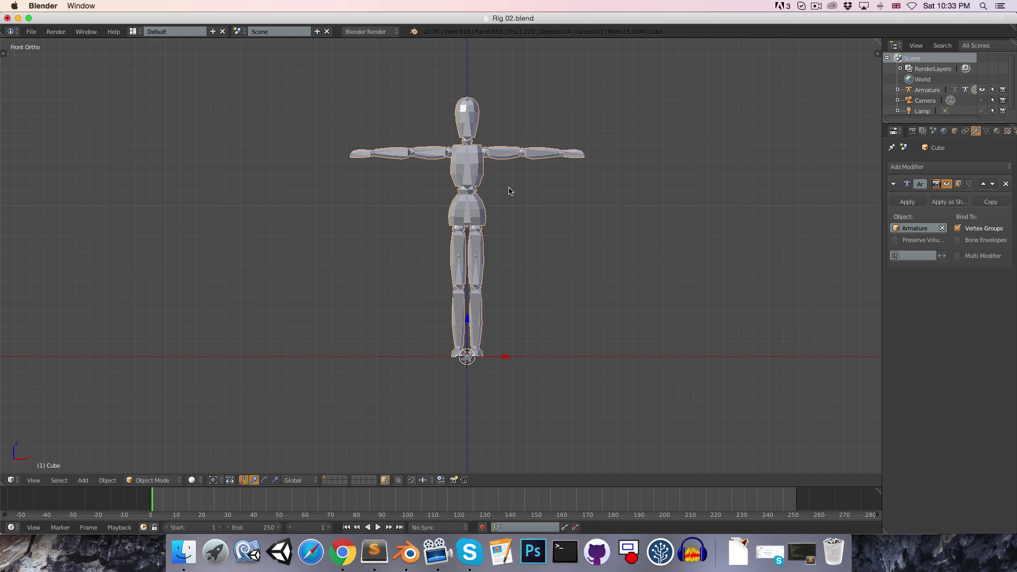
key("Tab")
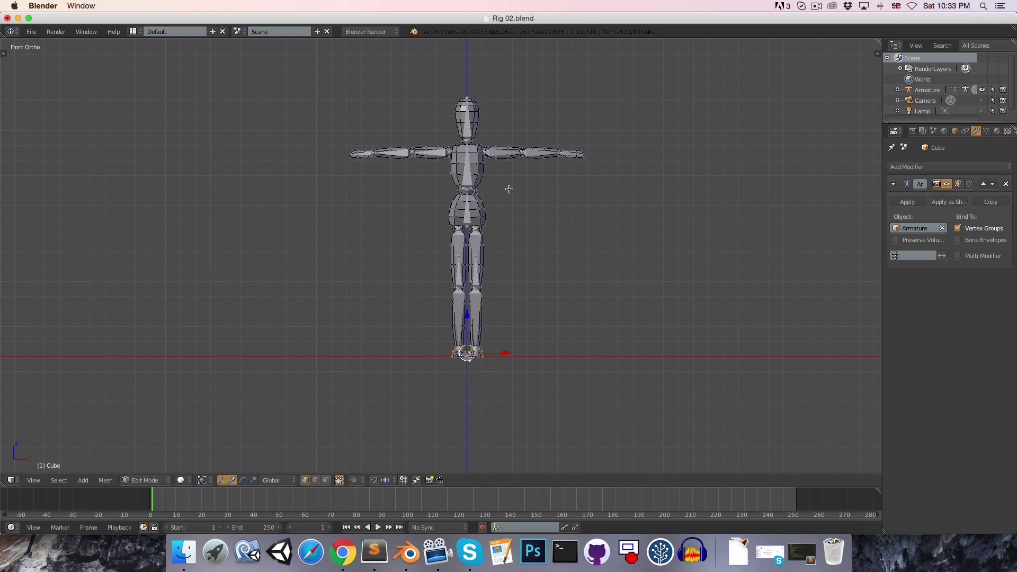
- Select one arm and leg, add a new Material.001 and set its diffuse colour blue
key("a")
key("l")
key("l")
key("l")
key("l")
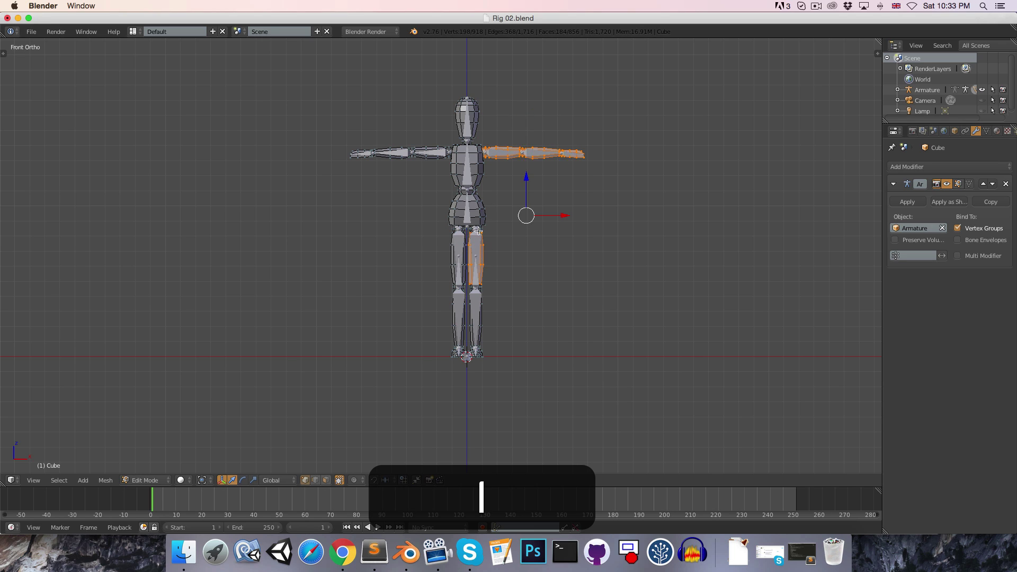
key("l")
key("l")
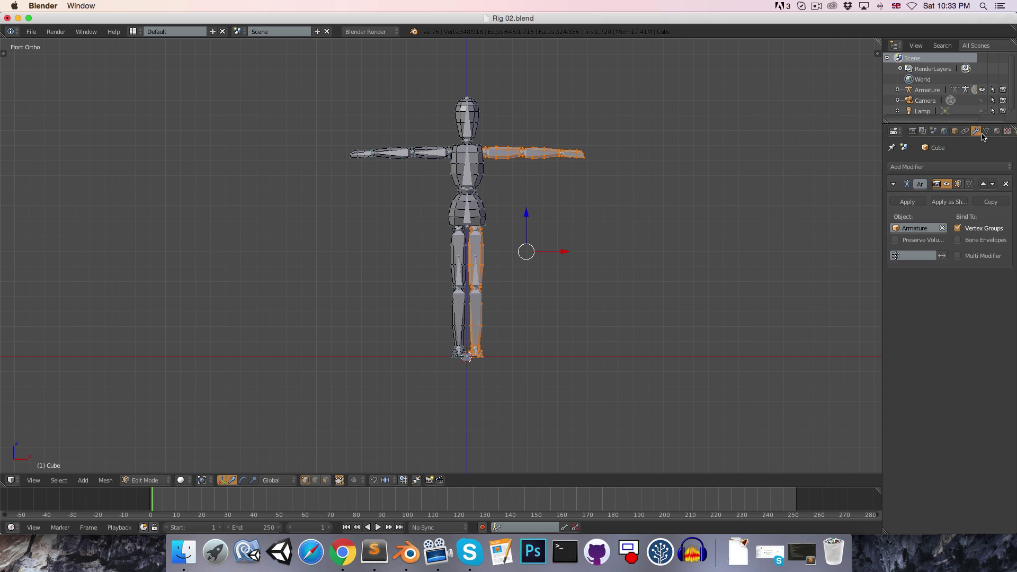
left_click(996, 131)
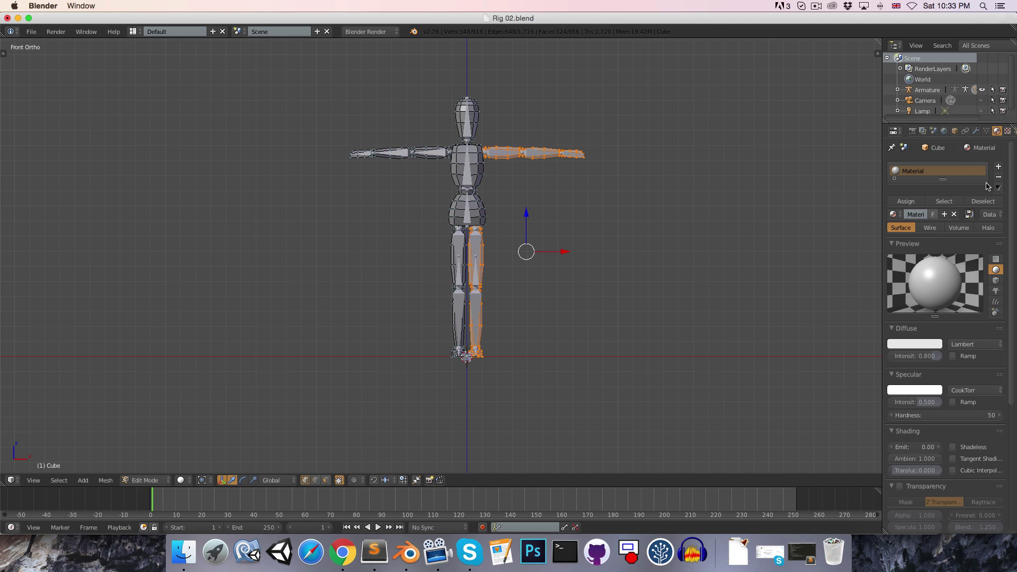
left_click(1000, 169)
left_click(925, 239)
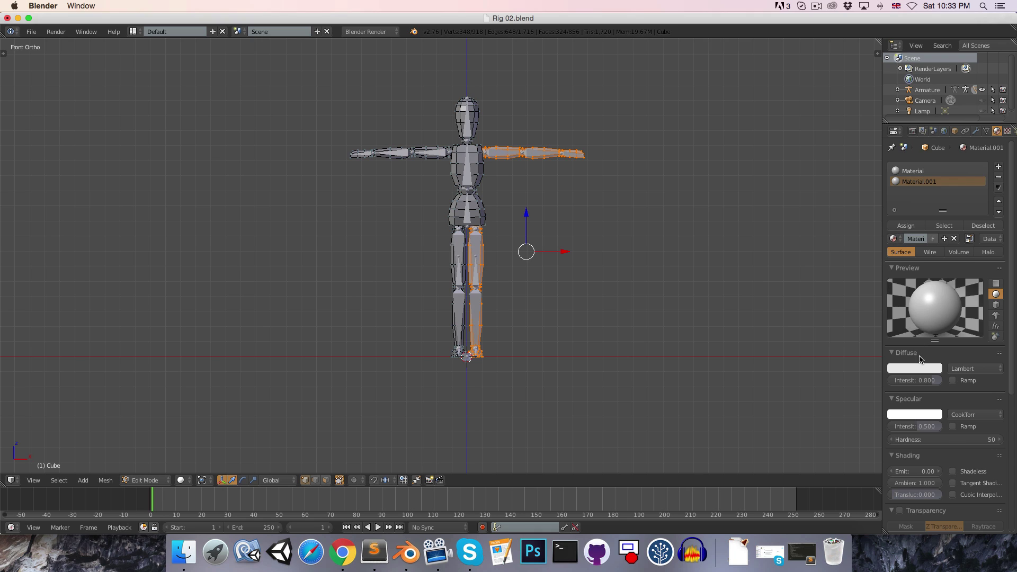
left_click(920, 369)
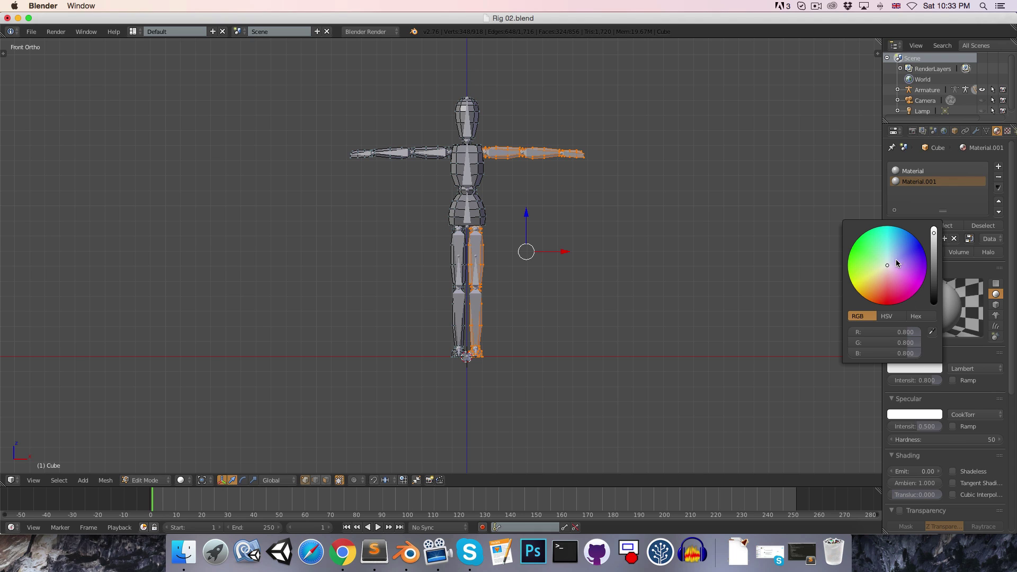
left_click_drag(893, 264, 904, 246)
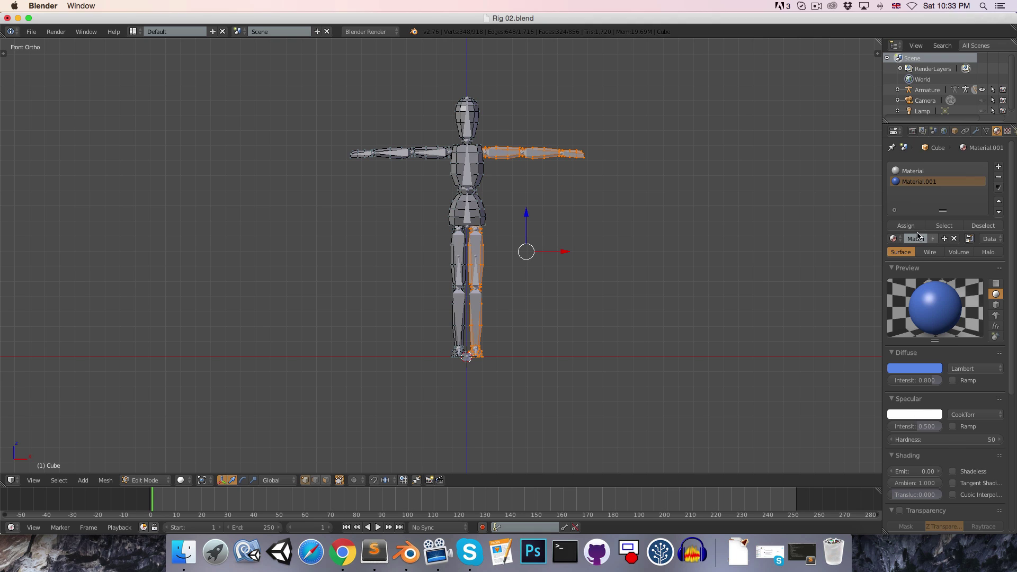
- Assign Material.001 to those limbs with diffuse intensity 1.000 and specular 0.000
left_click(911, 227)
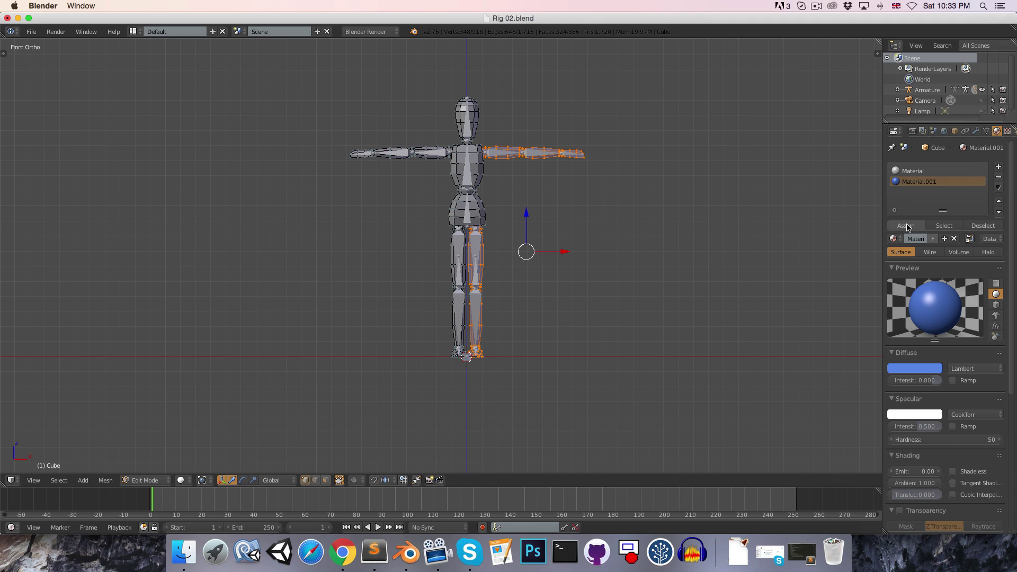
left_click_drag(920, 381, 949, 381)
left_click_drag(917, 427, 895, 427)
key("Tab")
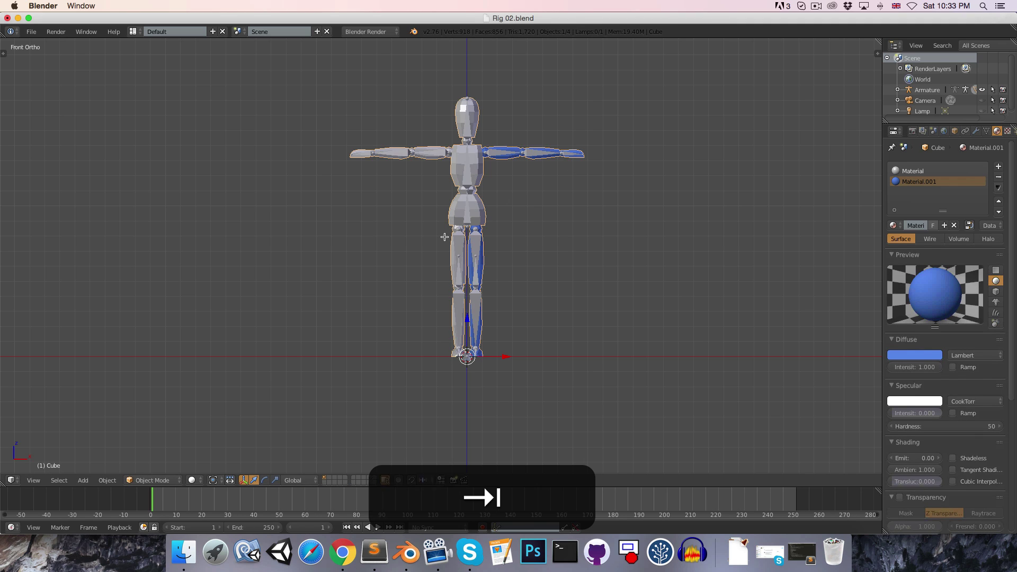
- Select the other limb parts, add a new Material.002 and pick a green diffuse colour
key("Tab")
key("a")
key("l")
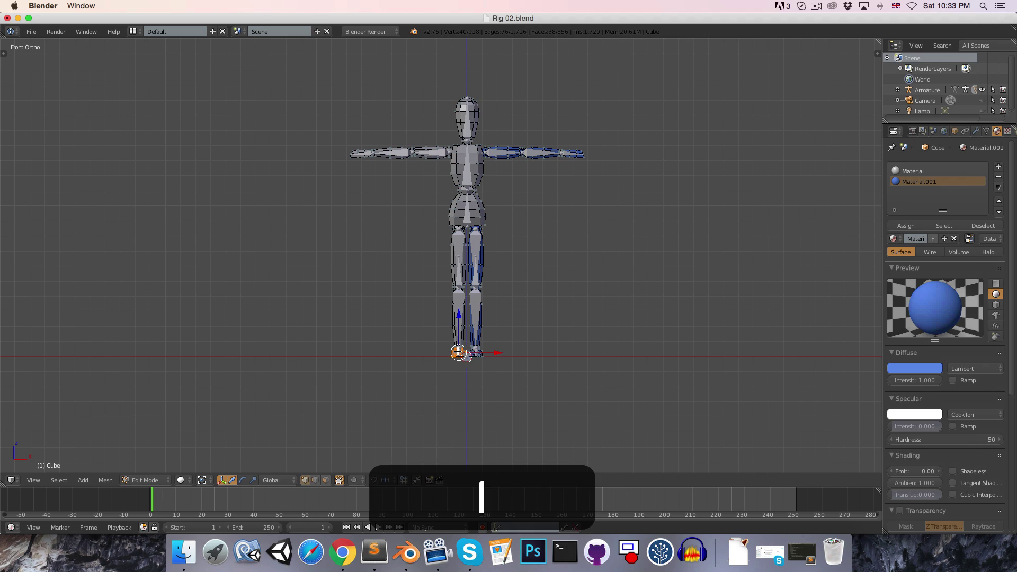
key("l")
key("l")
key("l")
key("l")
key("l")
key("l")
key("l")
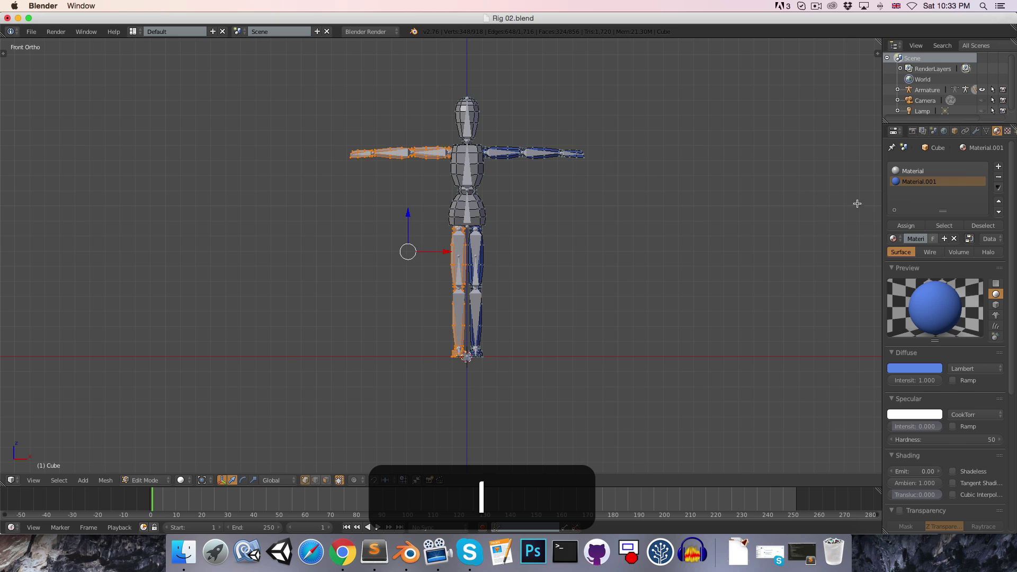
left_click(1000, 167)
left_click(938, 239)
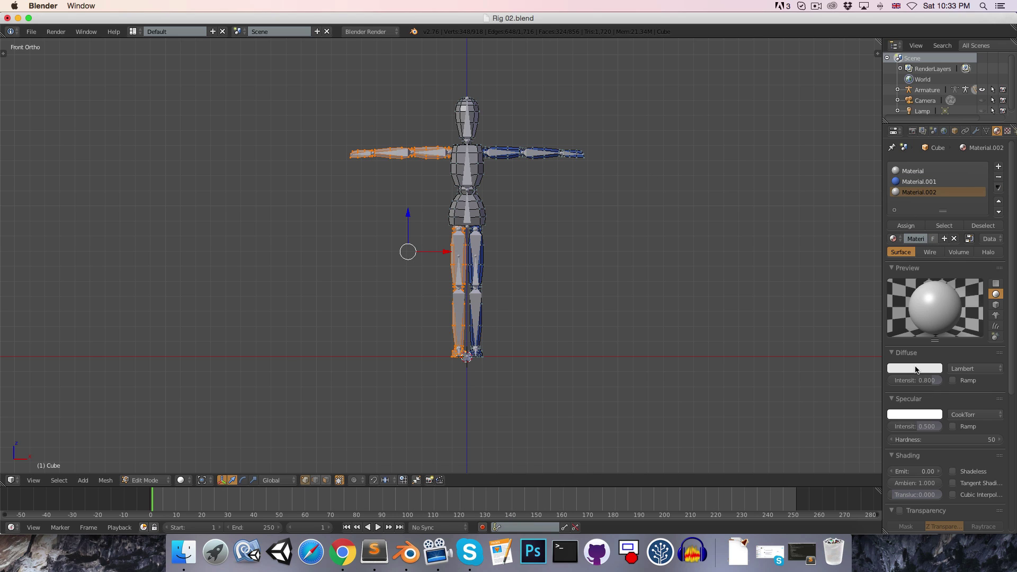
left_click(915, 368)
left_click(860, 254)
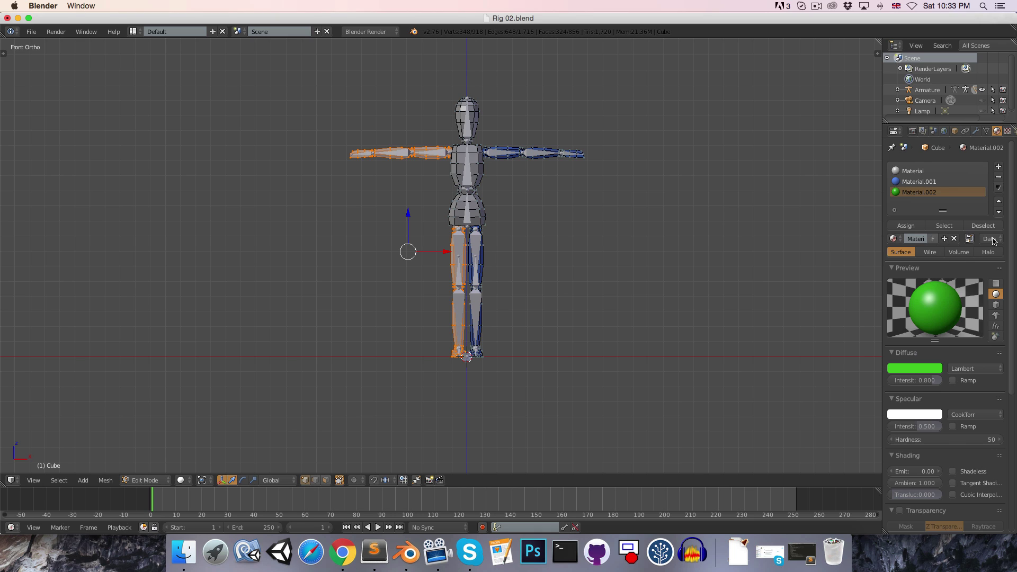
- Set Material.002 to diffuse 1.000 and specular 0.000, assign it, and check the front view
left_click_drag(933, 381, 942, 381)
left_click_drag(892, 420, 869, 422)
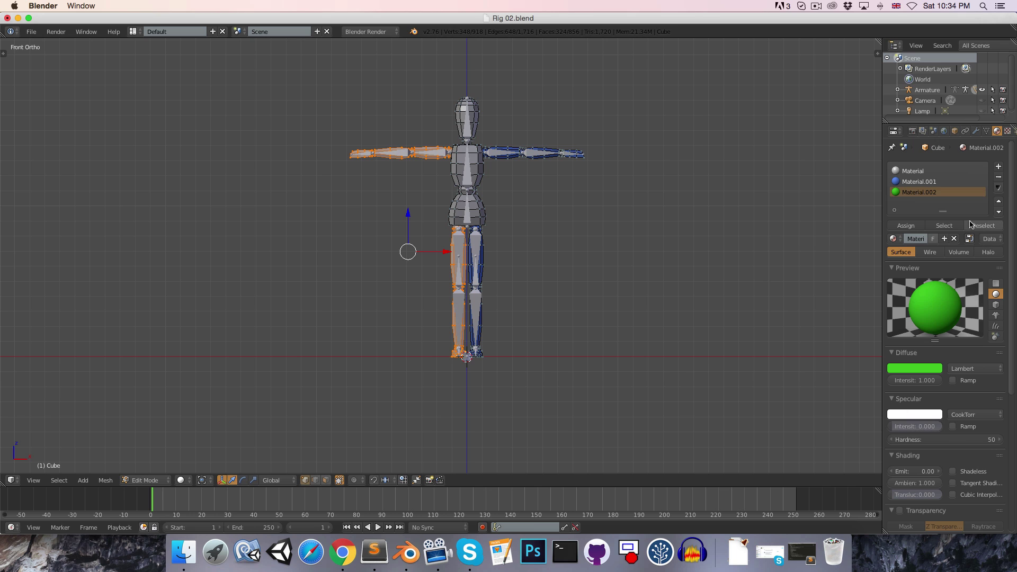
left_click(906, 225)
key("Tab")
middle_click_drag(529, 238, 548, 255)
key("KP_1")
- Select the hip, chest and head parts and set the original Material's diffuse colour red
key("Tab")
key("a")
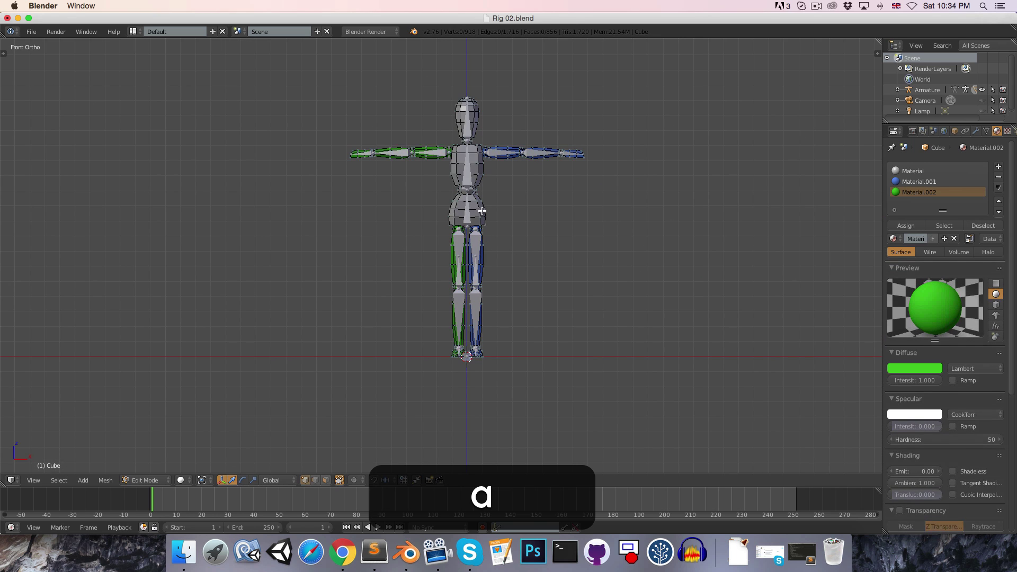
key("l")
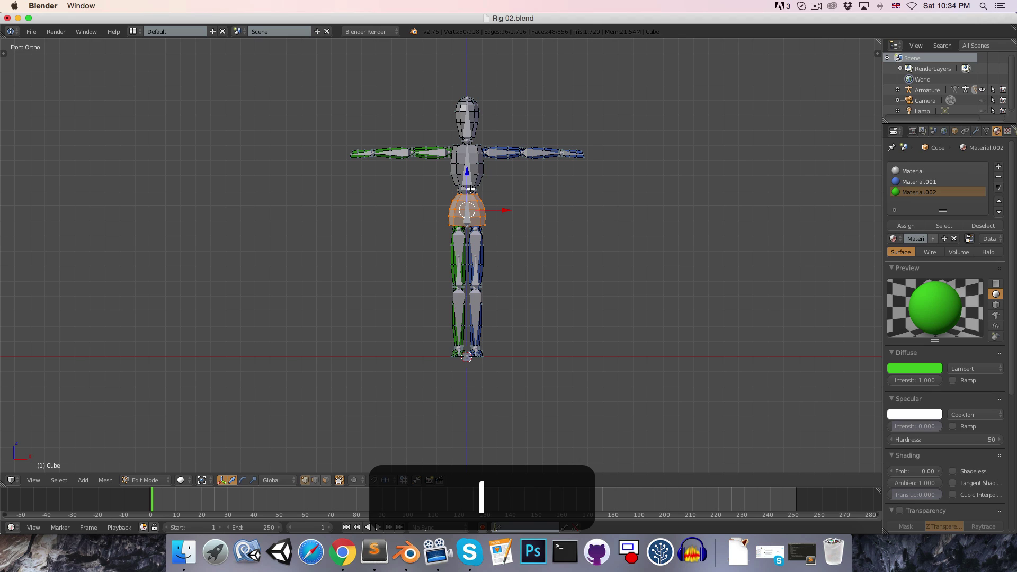
key("l")
key("l")
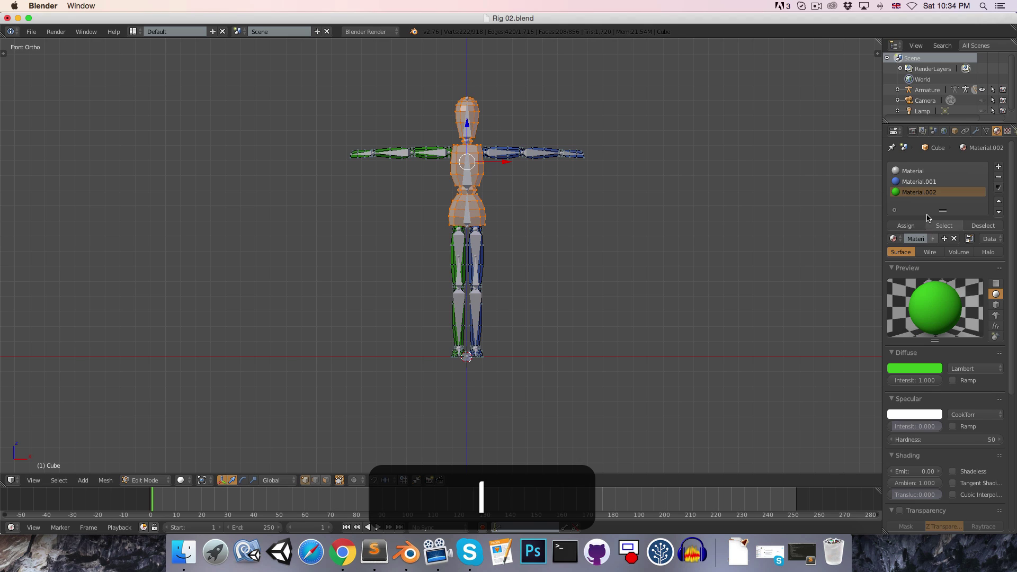
left_click(922, 171)
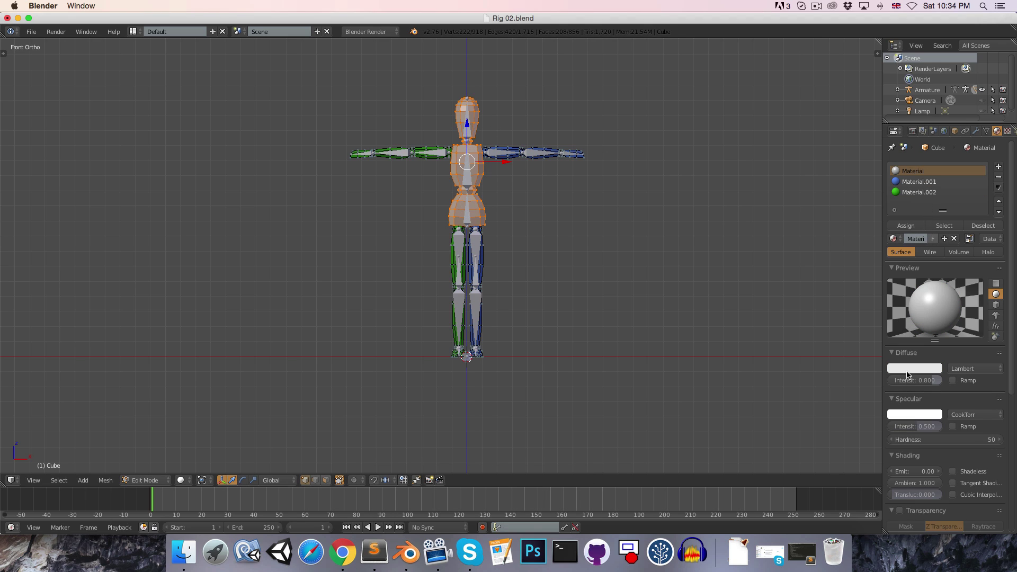
left_click(908, 370)
left_click(882, 292)
left_click(883, 301)
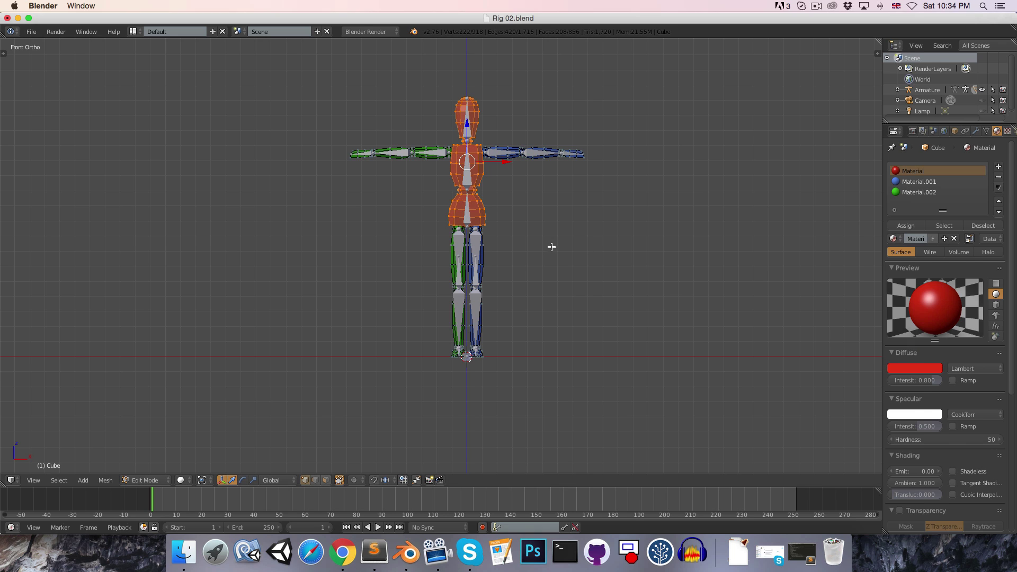
- Adjust the colour to orange-red with diffuse 1.000 and specular 0.000, then view from the right
key("a")
key("Tab")
key("Tab")
left_click(907, 369)
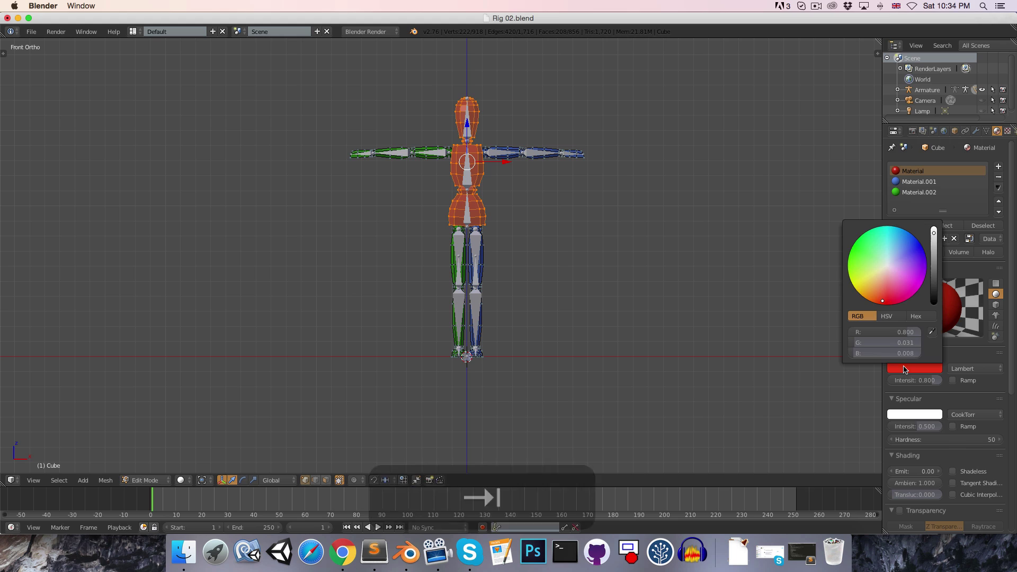
left_click(880, 295)
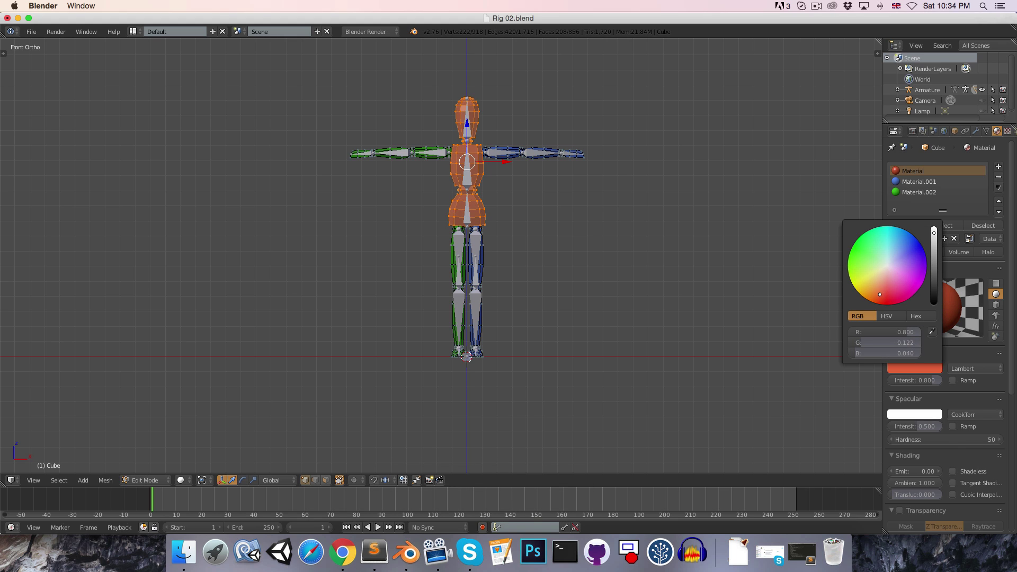
left_click_drag(935, 380, 948, 382)
left_click_drag(900, 426, 887, 427)
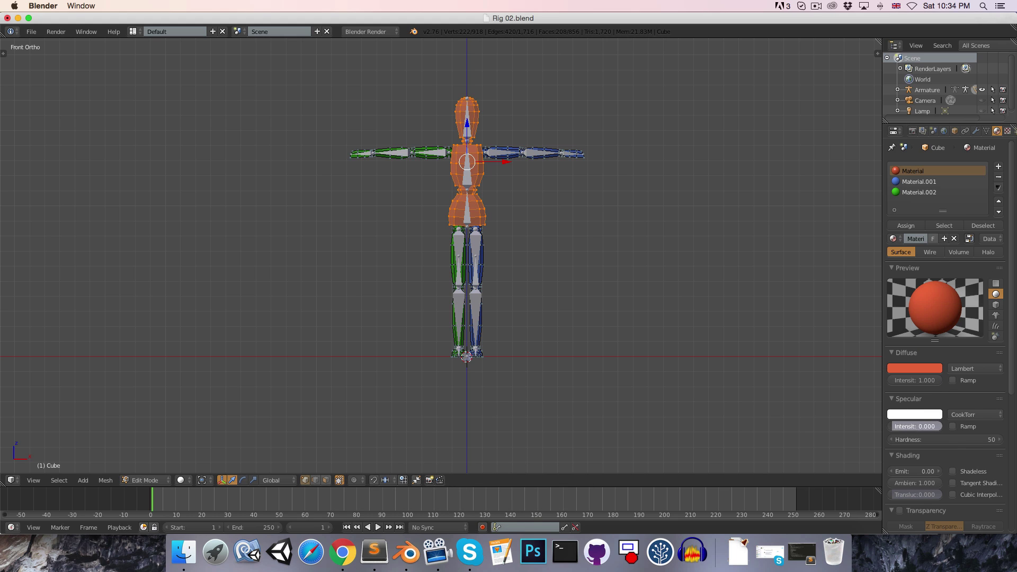
key("Tab")
middle_click_drag(745, 348, 593, 366)
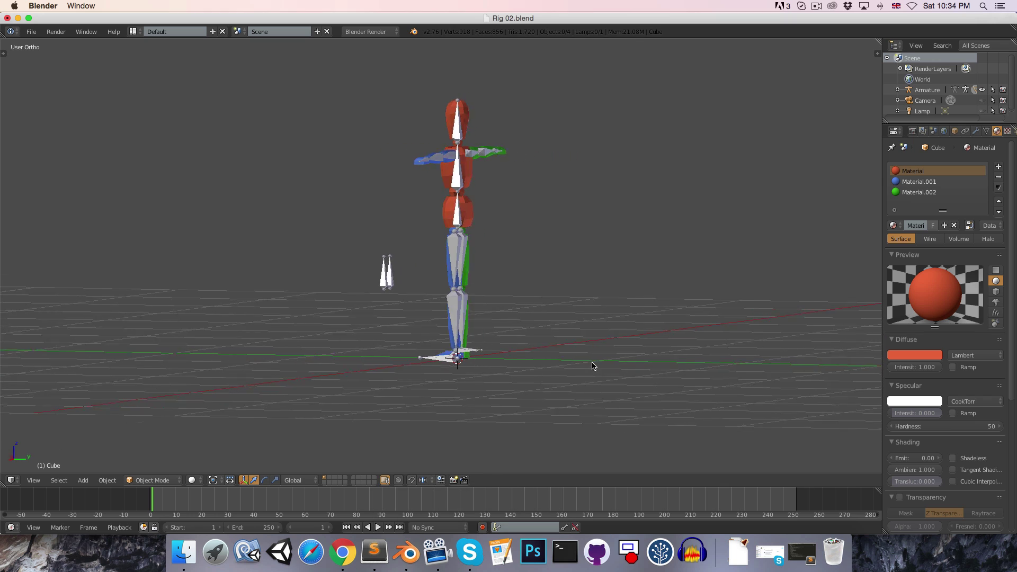
key("KP_3")
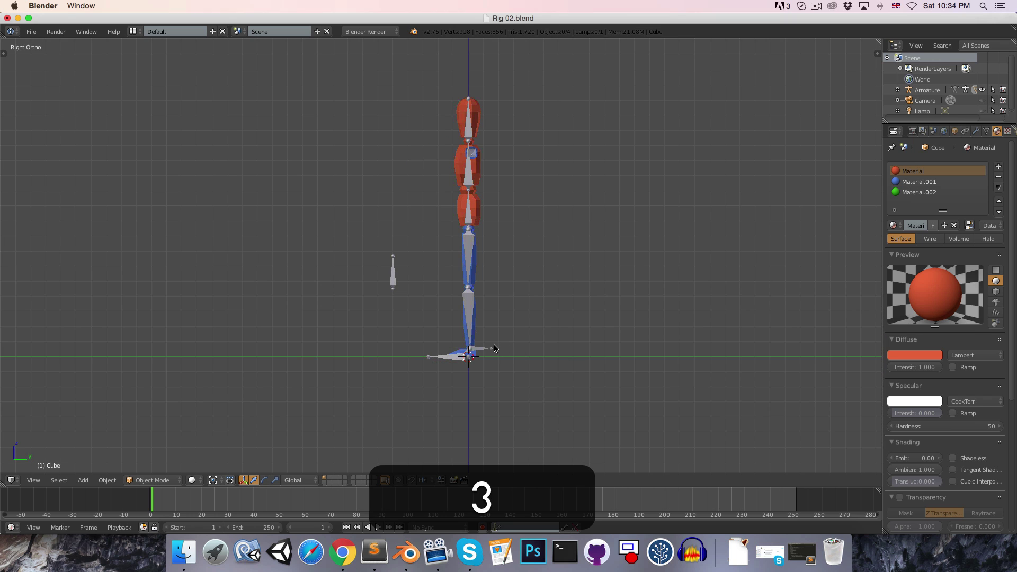